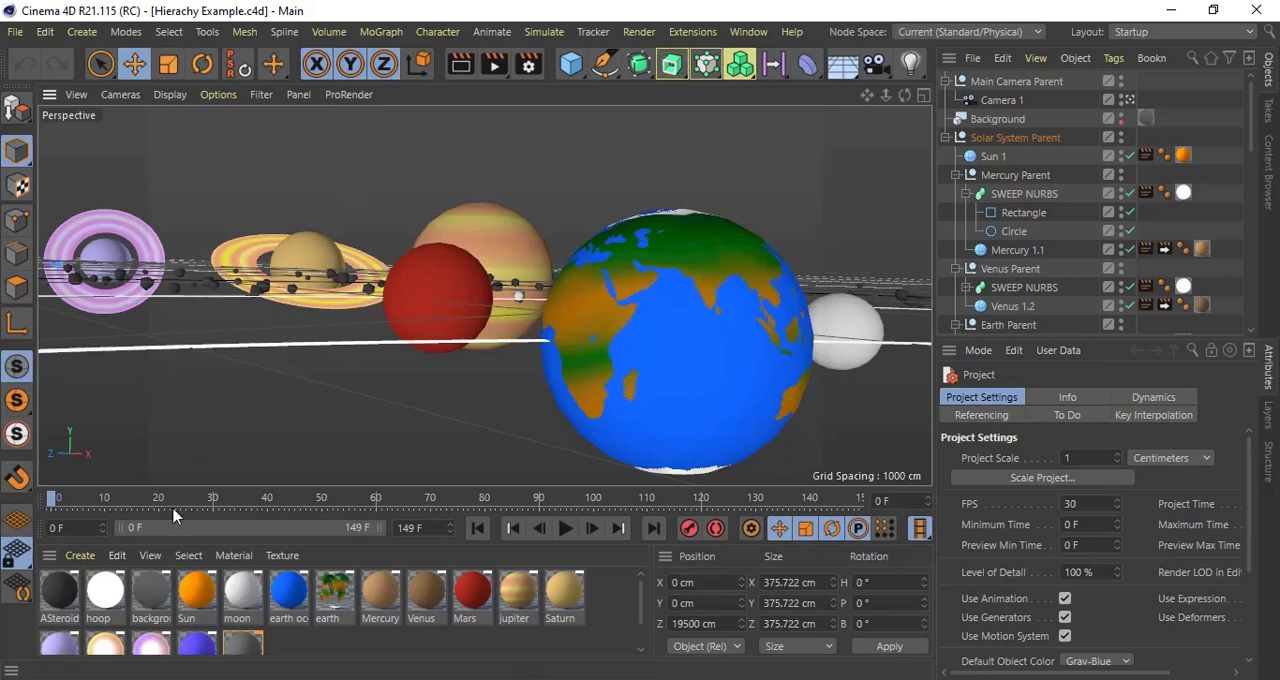
Step: Scrub the solar system animation from the start to the final frame, 149
drag(174, 502, 890, 502)
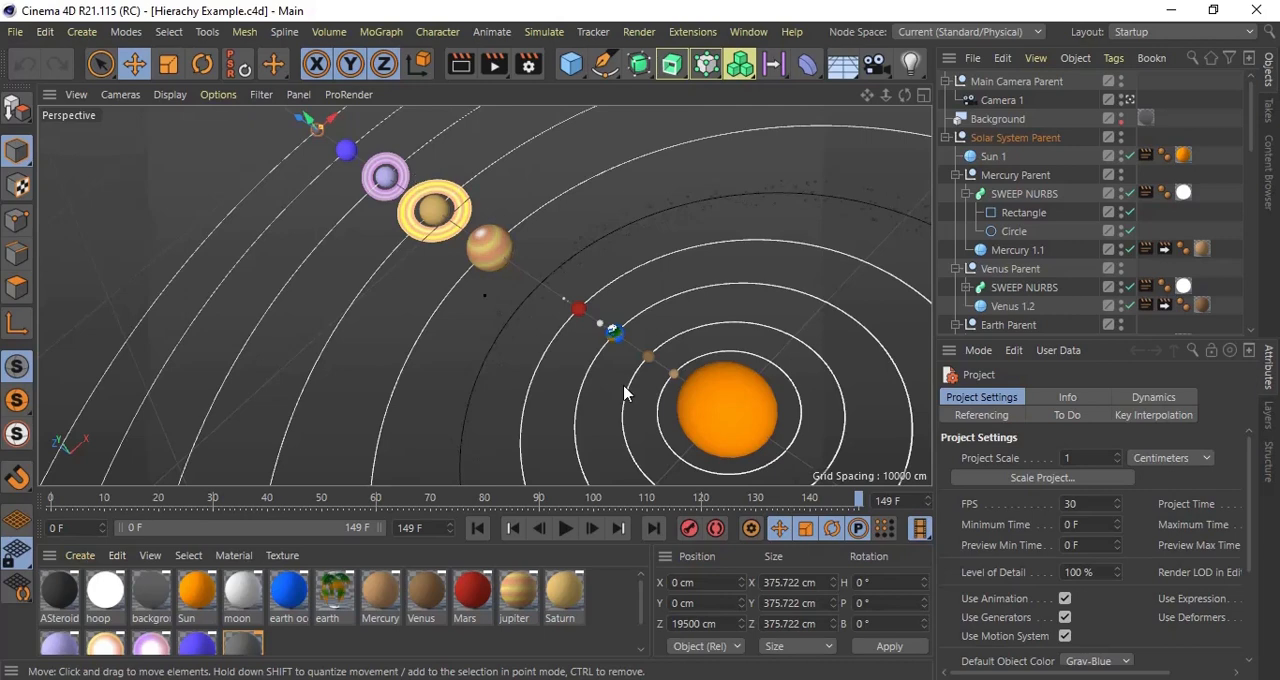
click(810, 349)
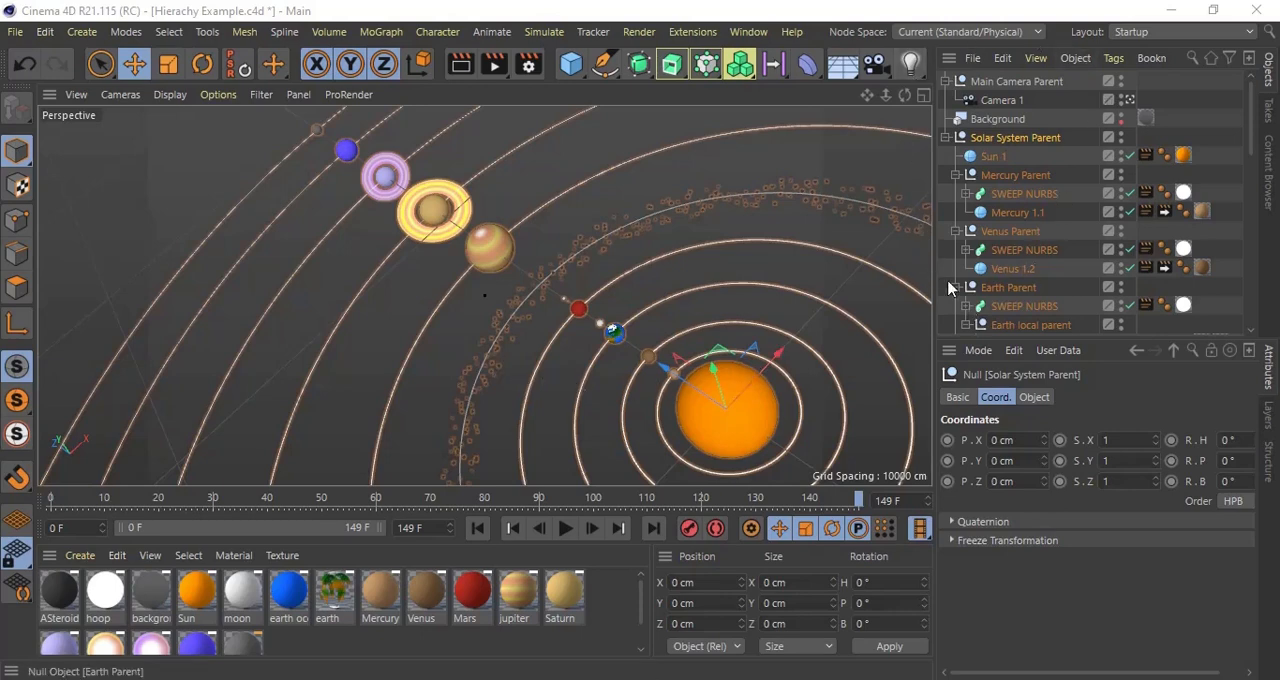
Step: Enlarge the object hierarchy area so that more of the Solar System Parent's children fit in view
scroll(1068, 240, down, 5)
scroll(1068, 240, up, 5)
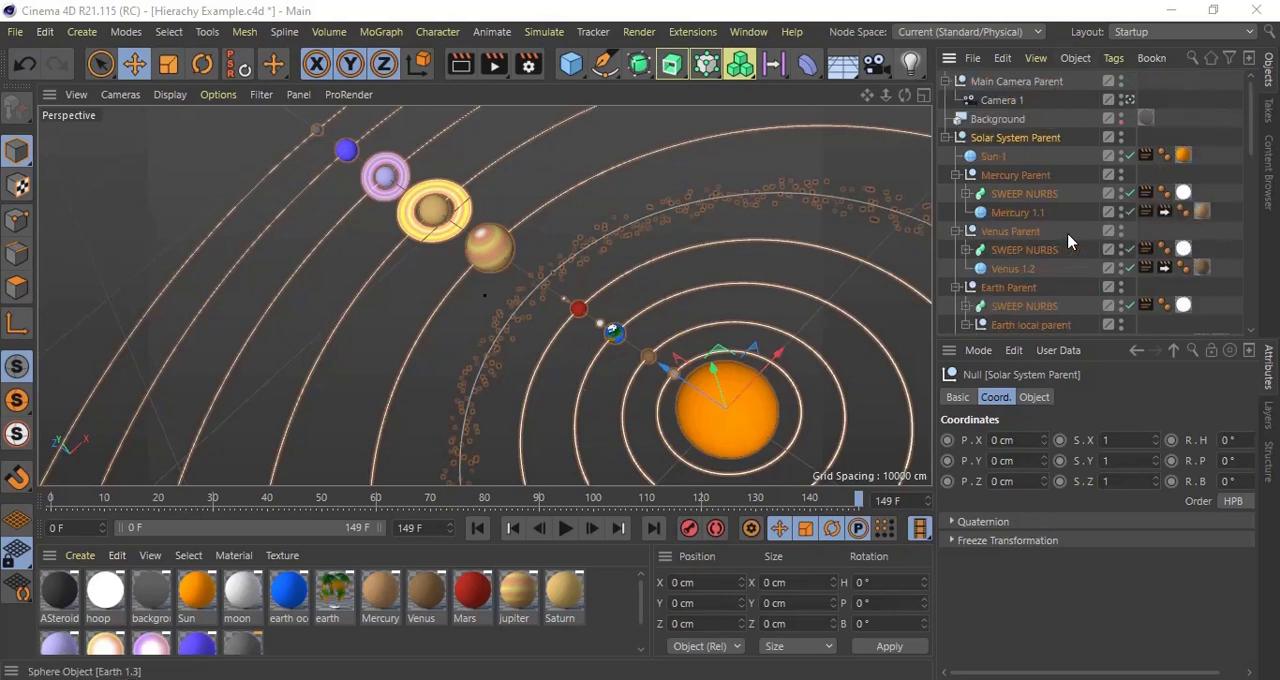
drag(1090, 338, 1090, 542)
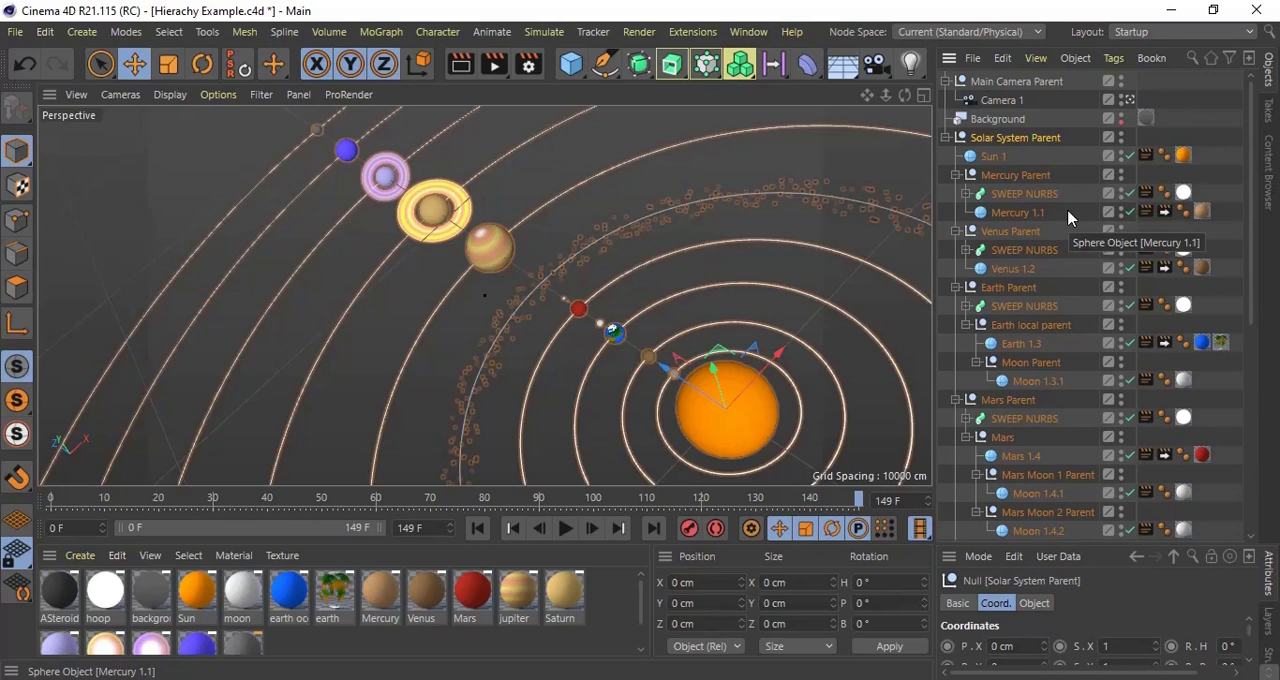
Step: Play the solar system animation and stop it at frame 141
click(564, 530)
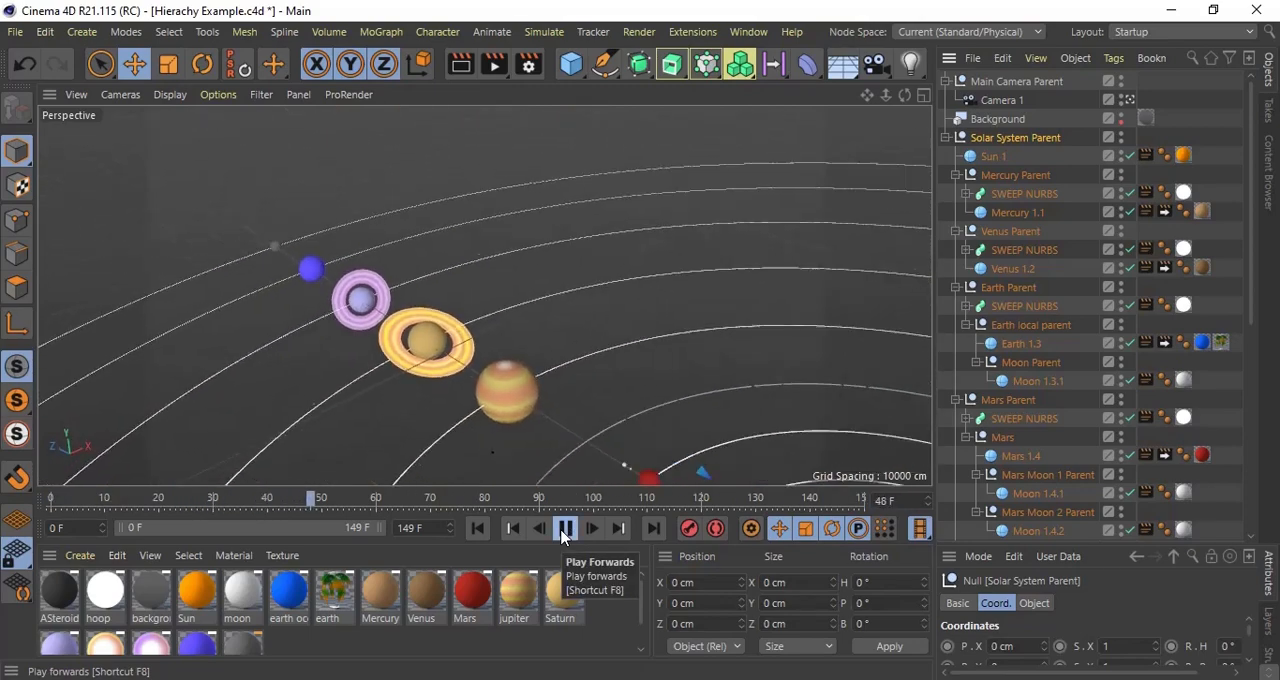
click(564, 530)
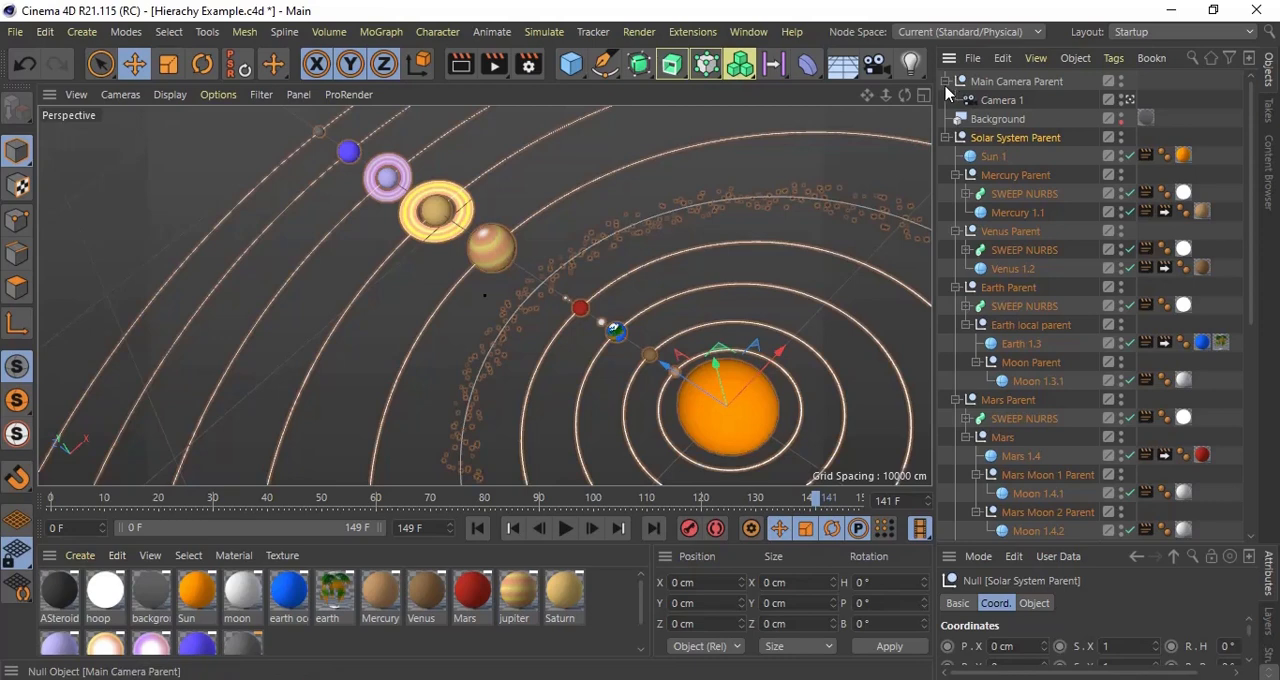
Step: Collapse and re-expand the Solar System Parent to examine how its planet groups are nested
click(947, 137)
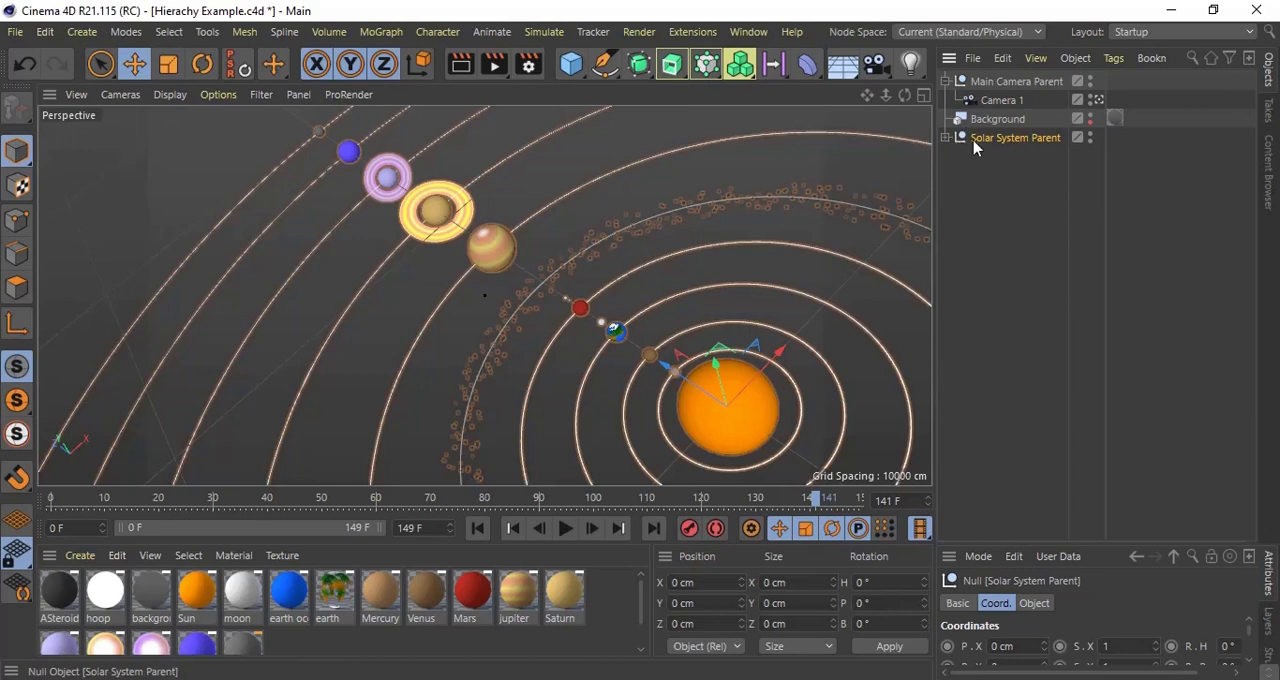
click(946, 139)
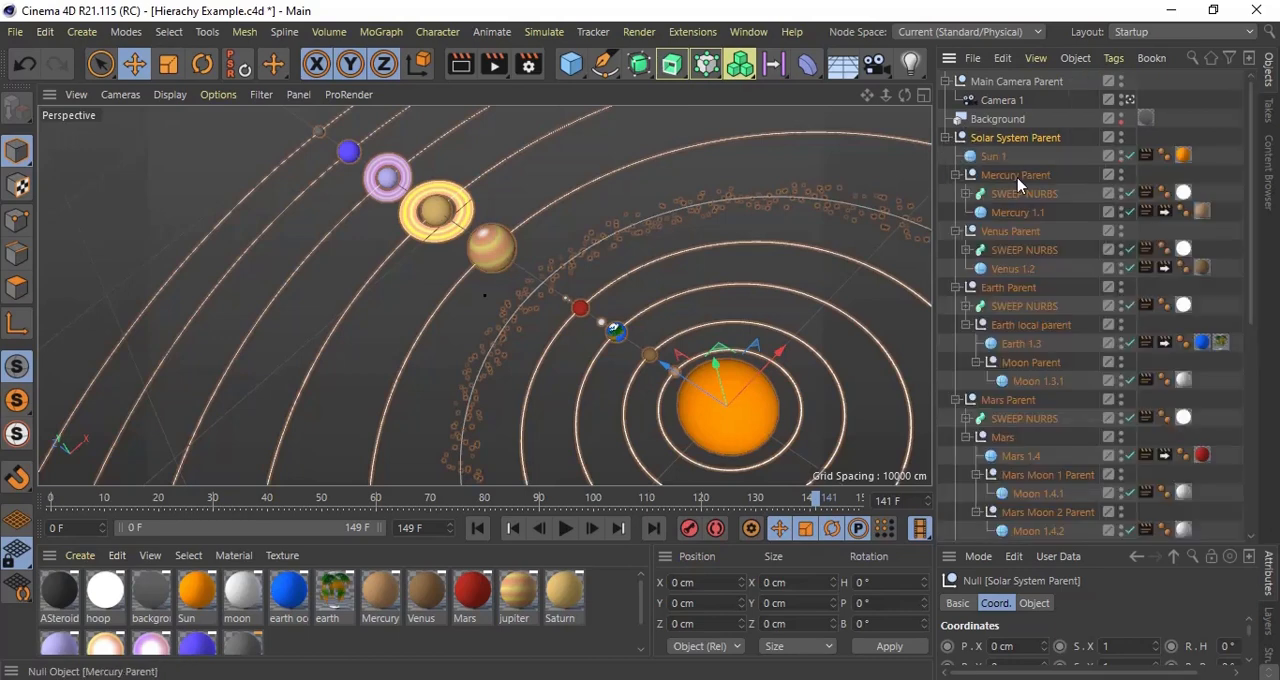
click(946, 138)
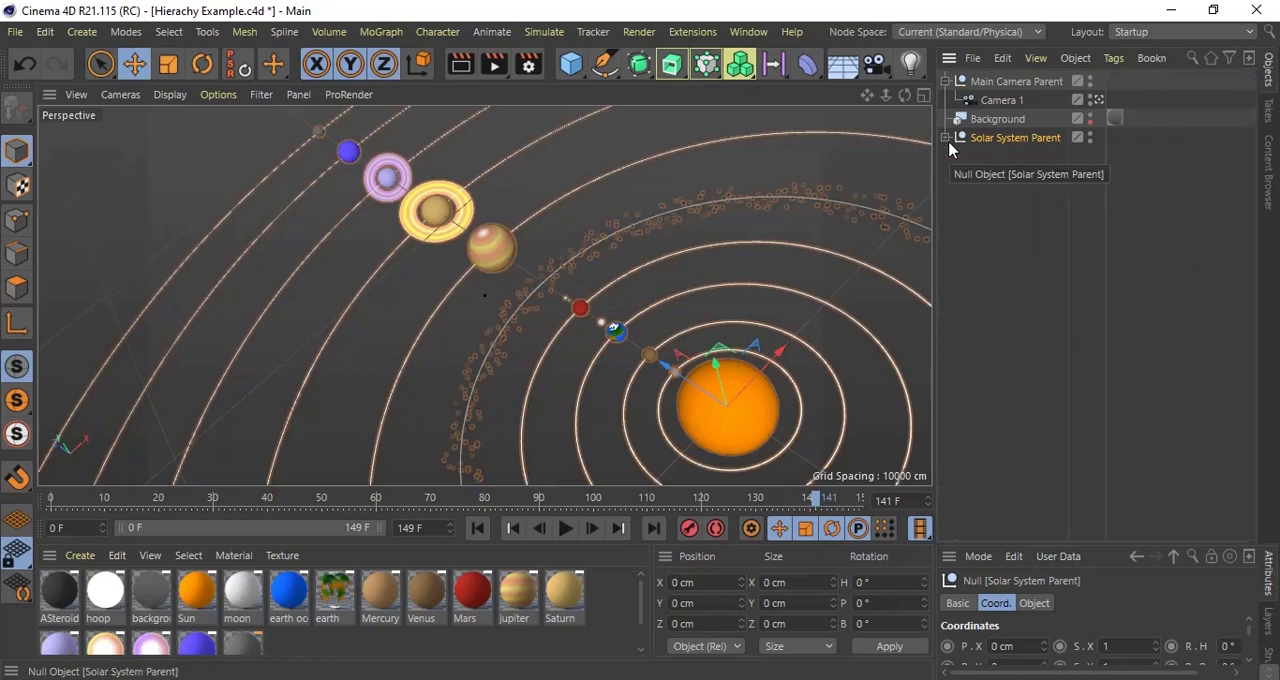
click(945, 142)
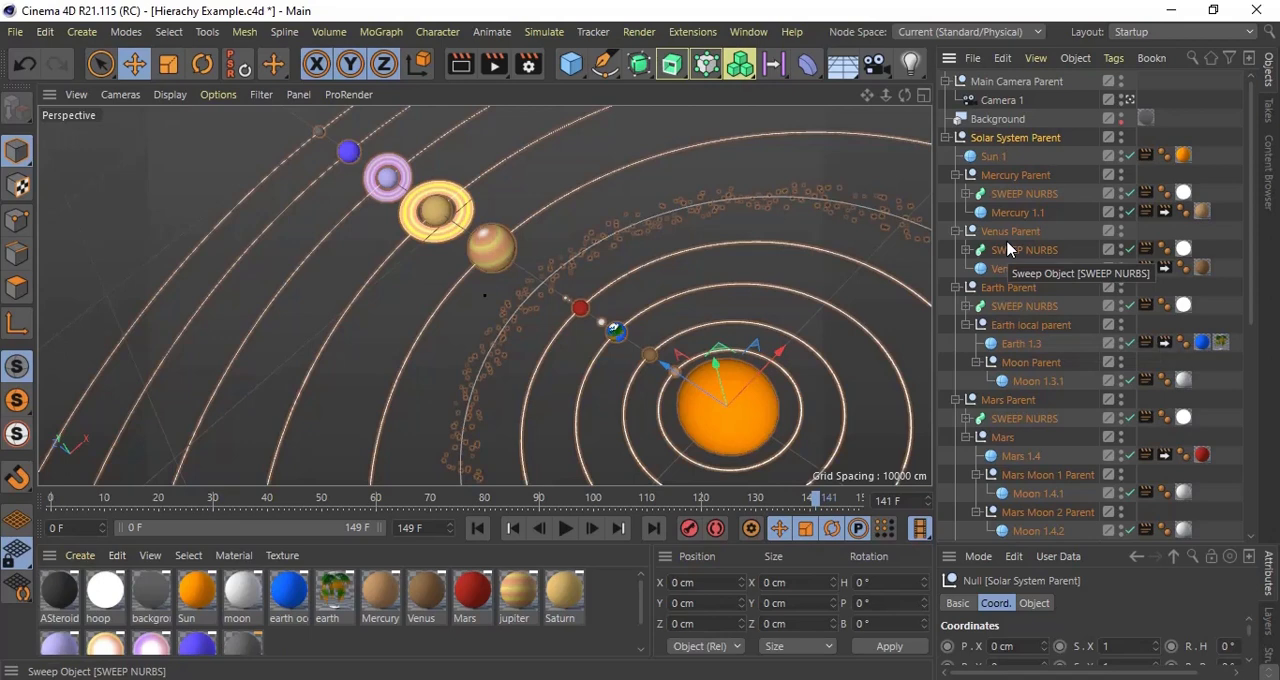
Step: Examine the Mercury Parent and Venus Parent groups, plus Mercury's orbit sweep and sphere, by selecting each in the hierarchy
click(1003, 175)
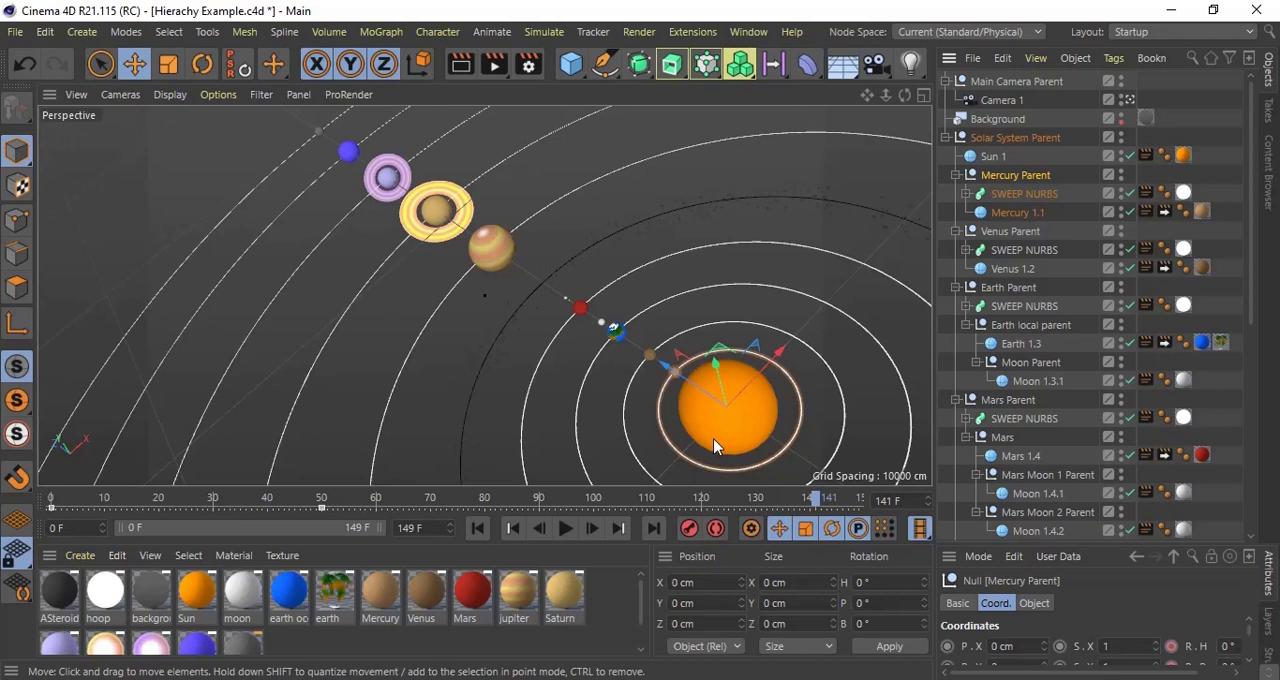
click(1018, 213)
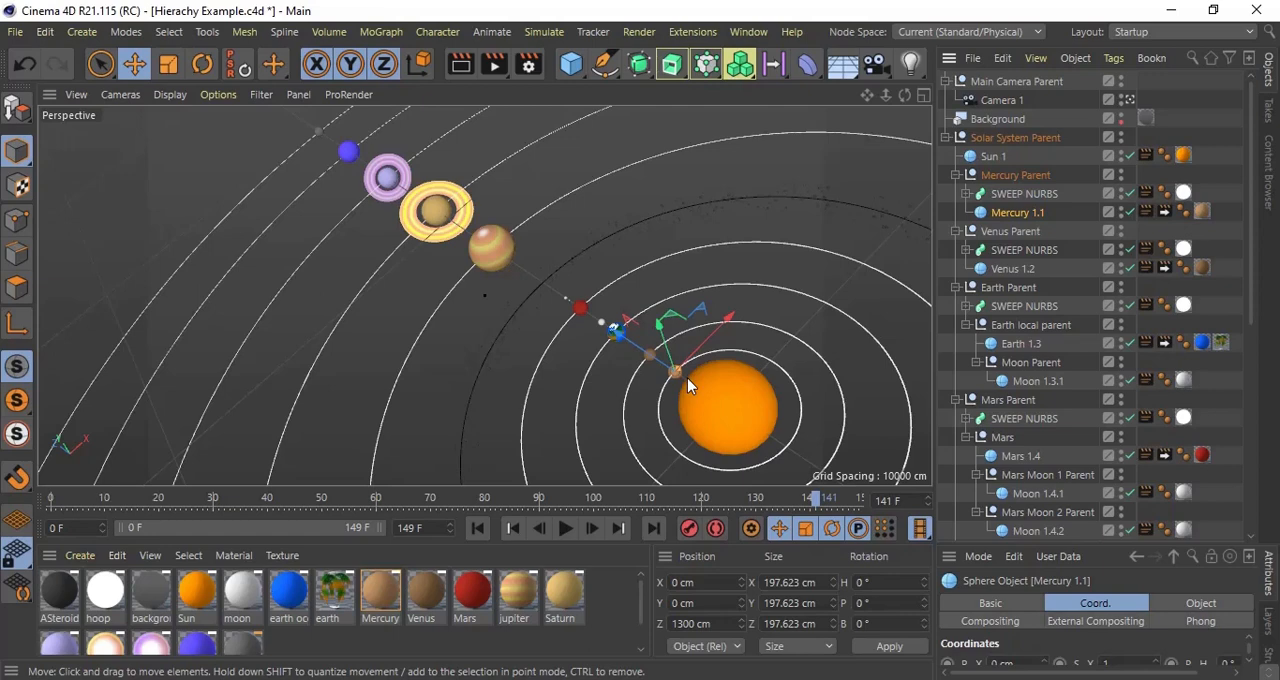
click(998, 178)
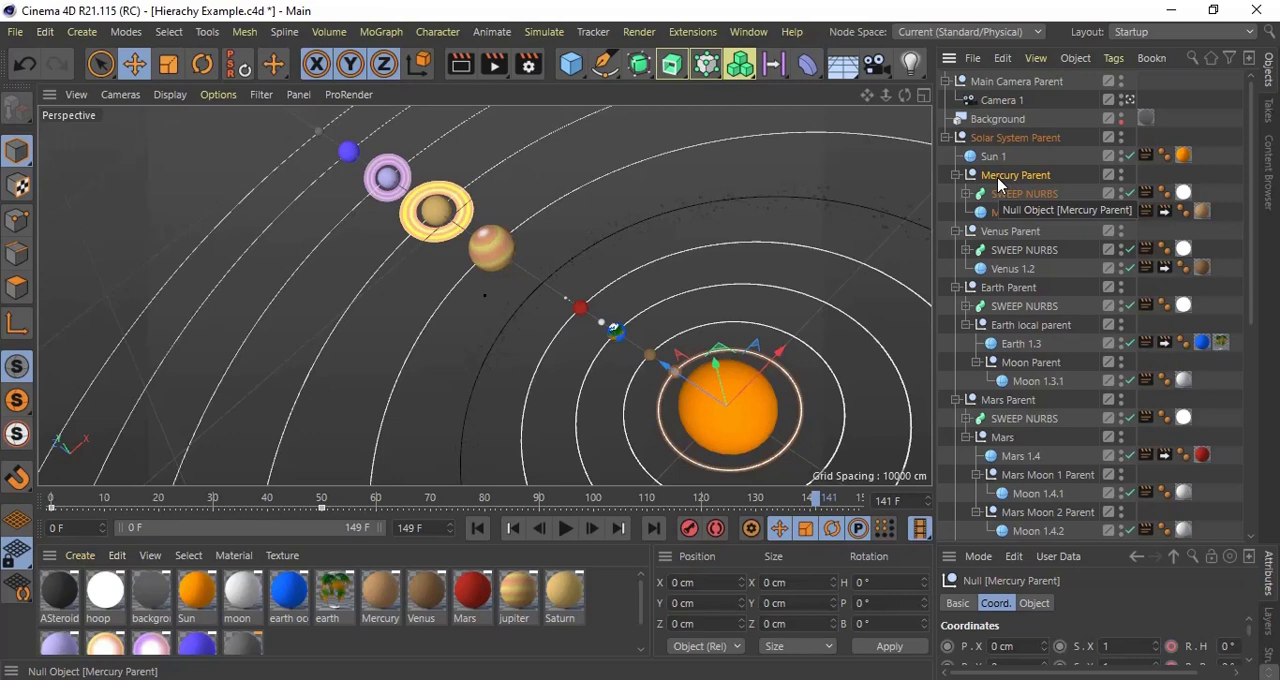
click(1018, 235)
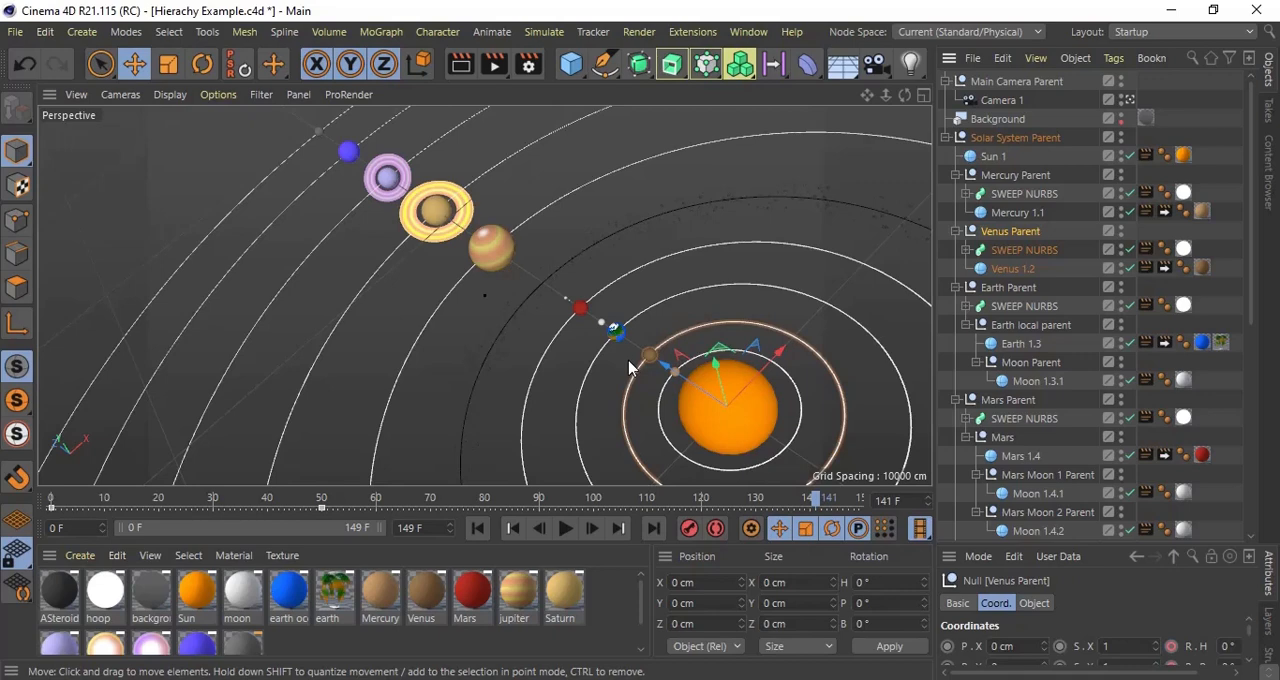
click(1000, 177)
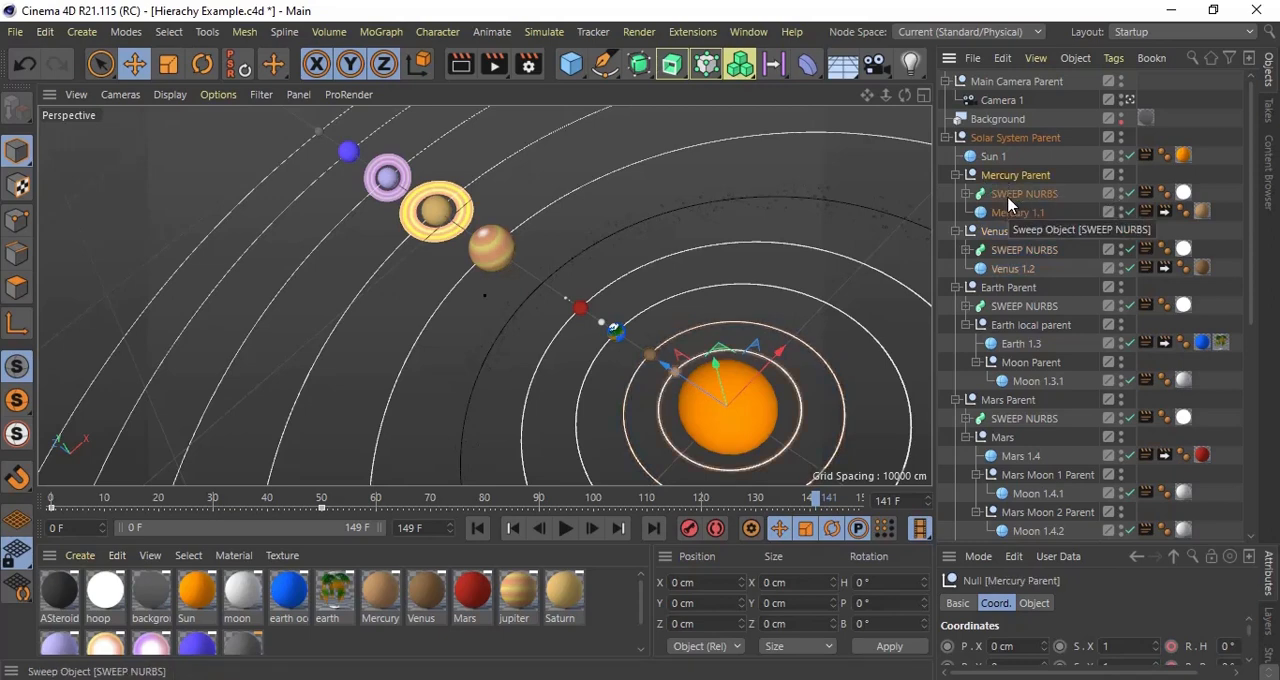
click(1006, 195)
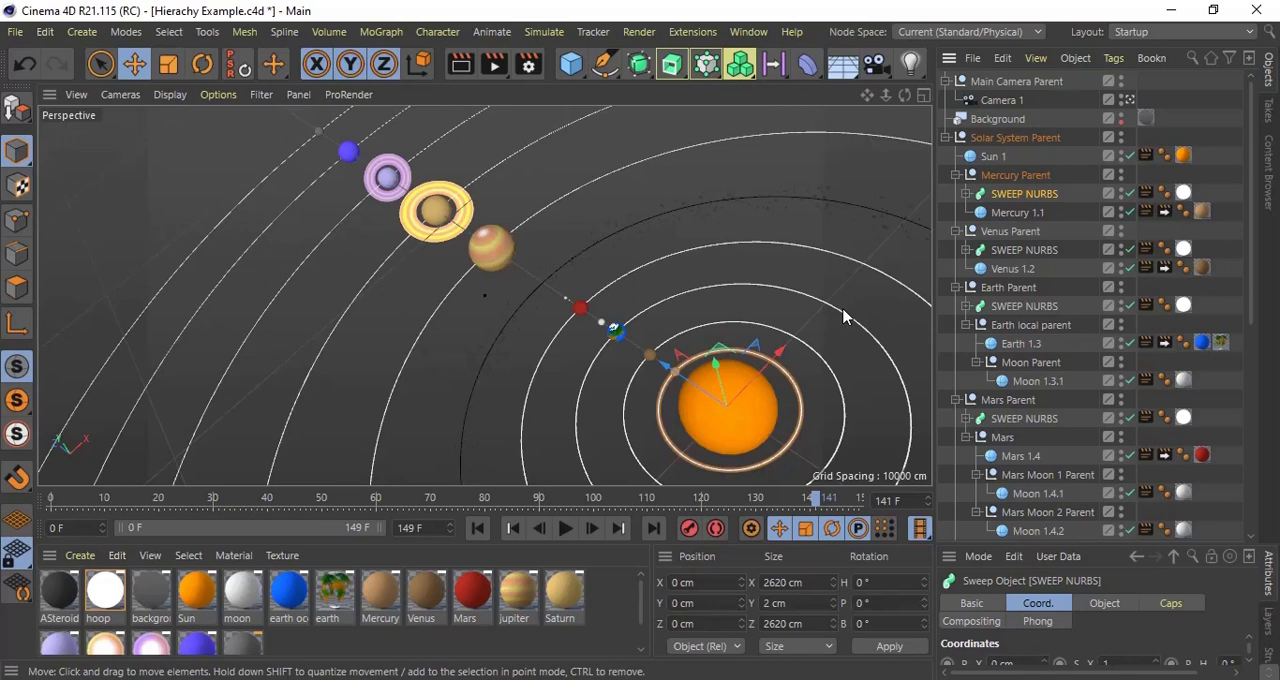
click(1008, 213)
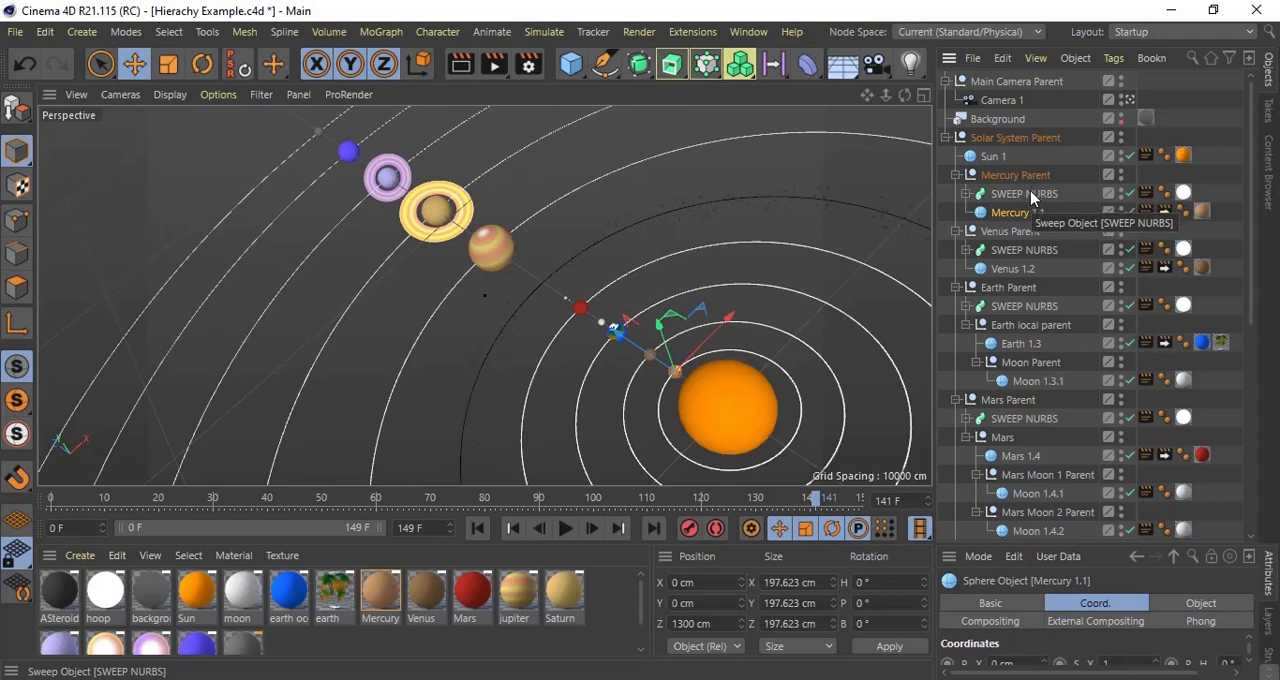
Step: Examine the Earth Parent, Earth local parent and Earth 1.3 sphere and their axis positions by selecting each one
click(1016, 290)
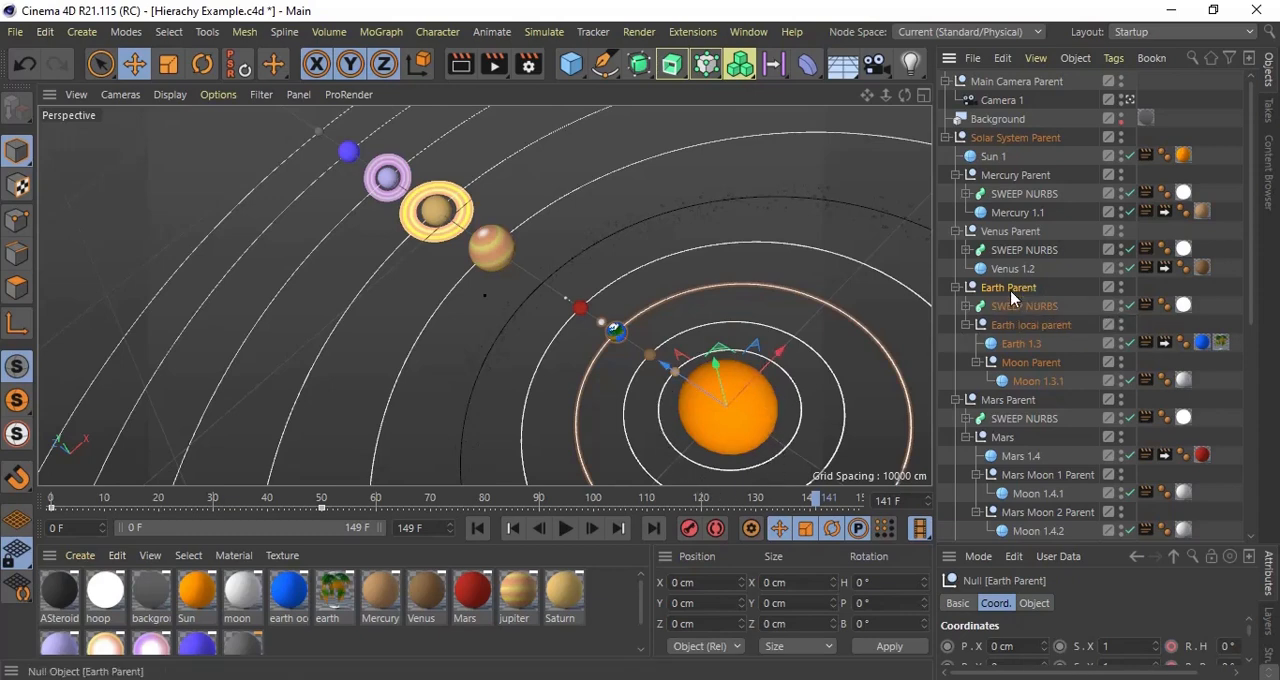
click(1015, 330)
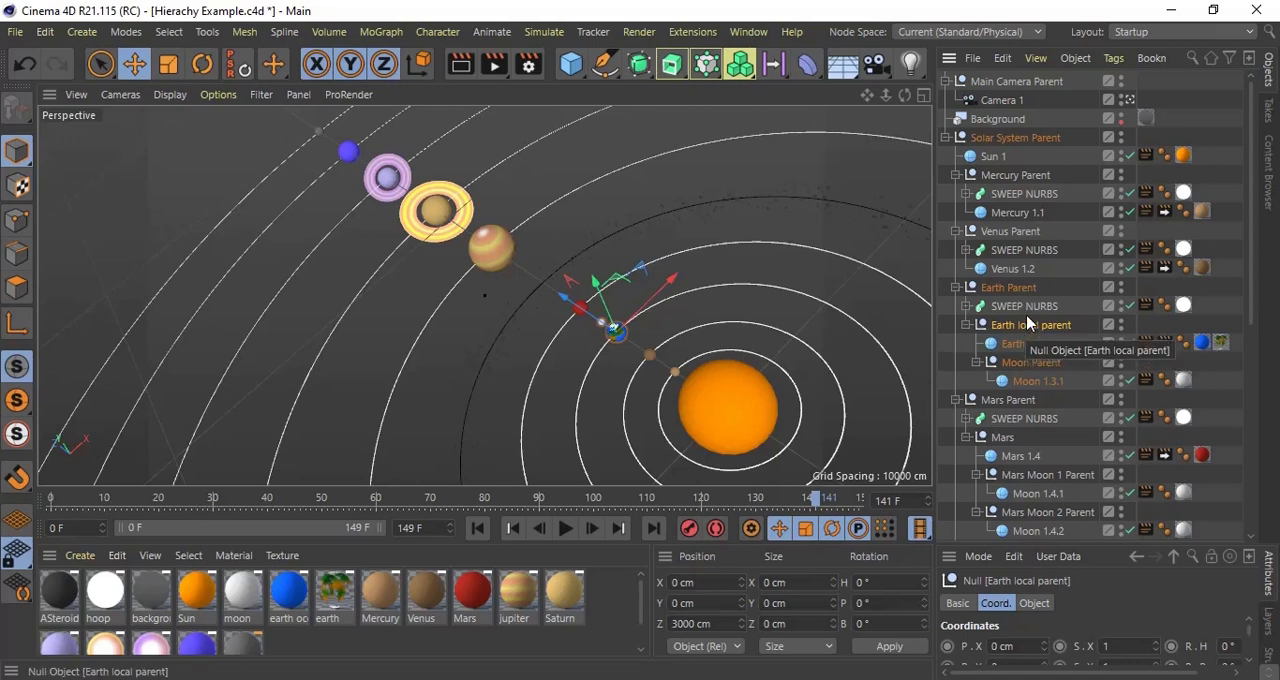
click(1012, 288)
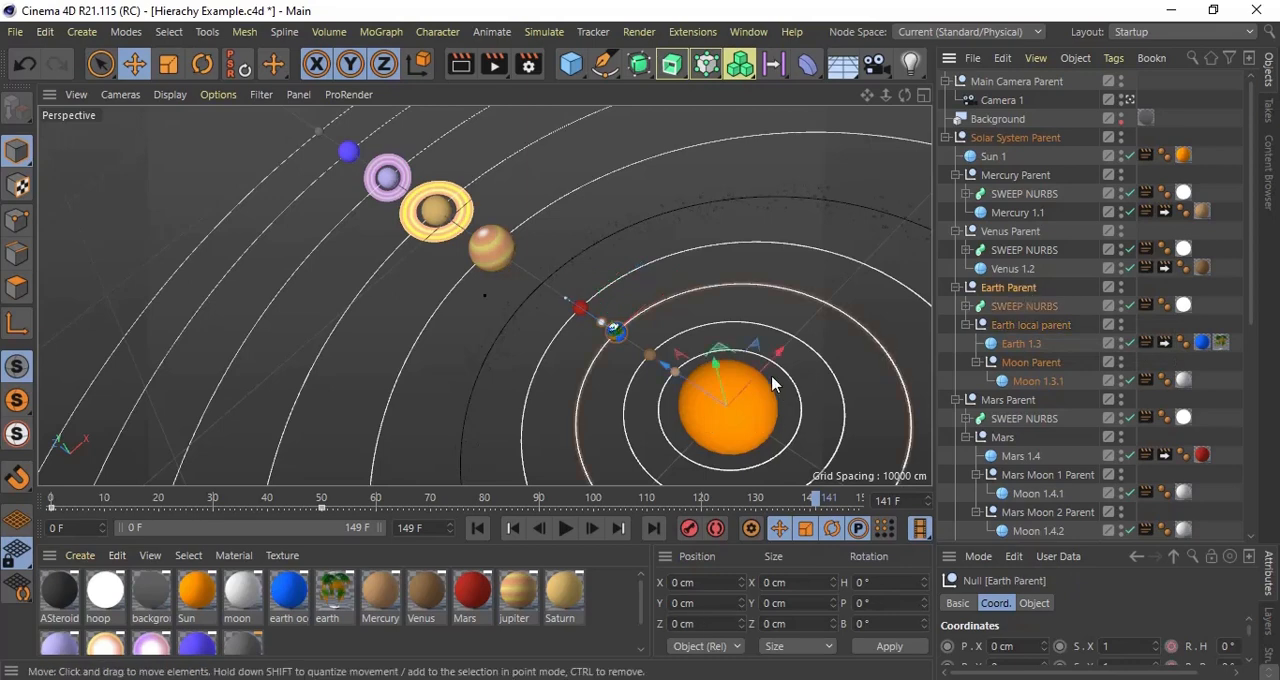
click(1025, 325)
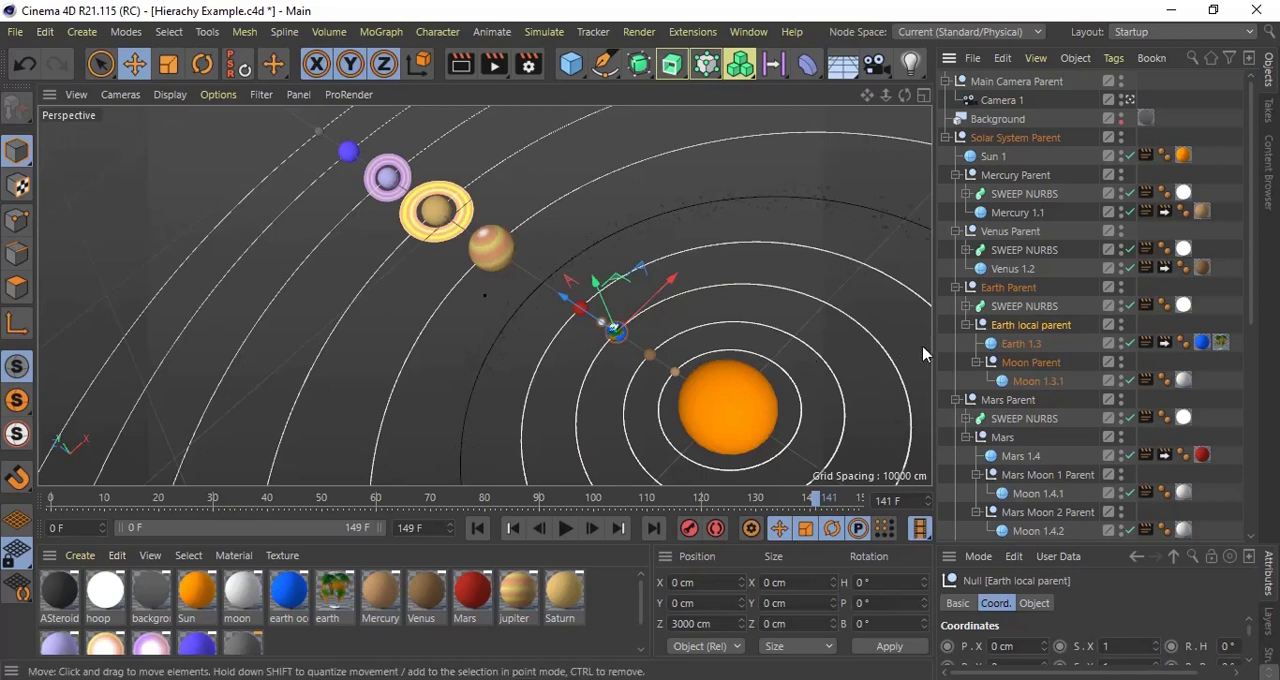
click(1022, 343)
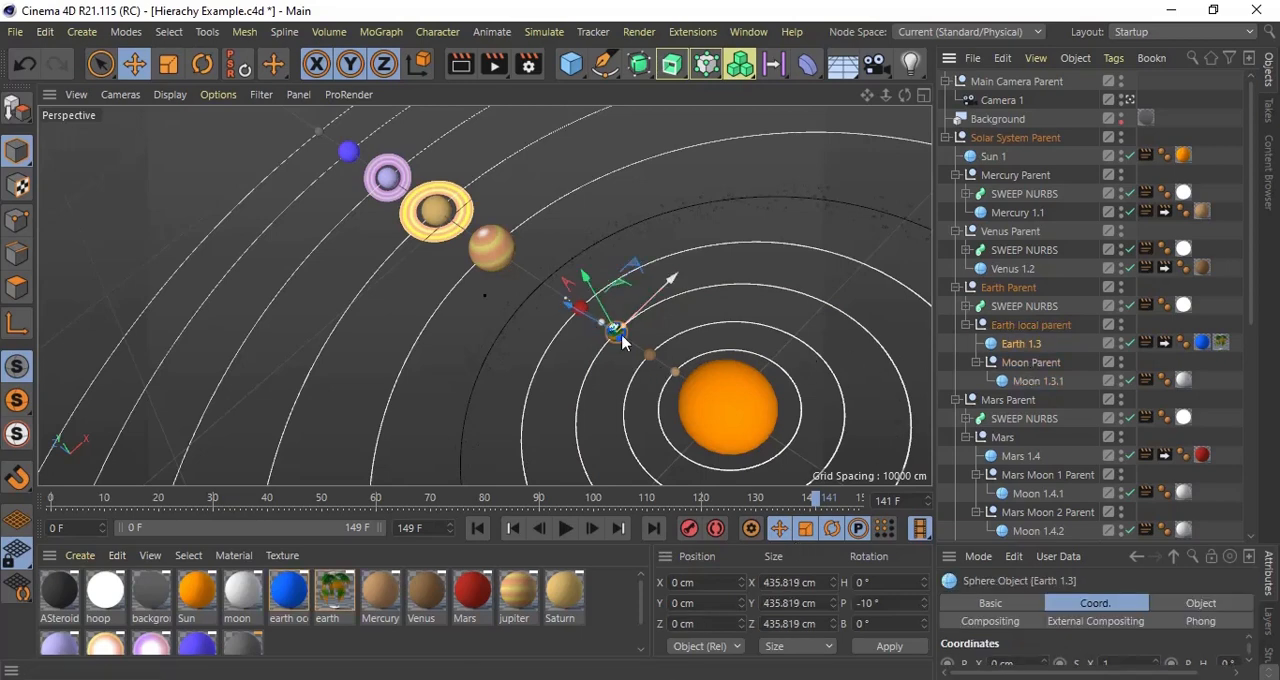
Step: Try rotating the Moon Parent so that its moon orbits the Earth
click(1042, 367)
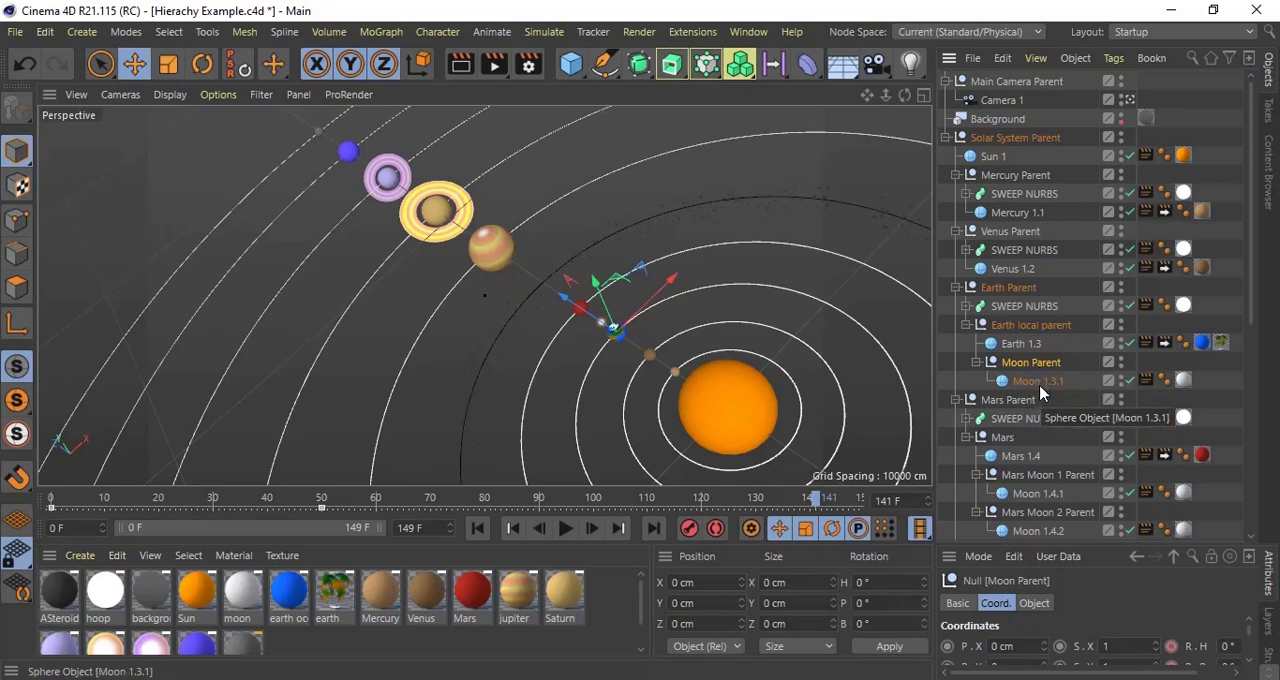
click(1040, 385)
click(1035, 363)
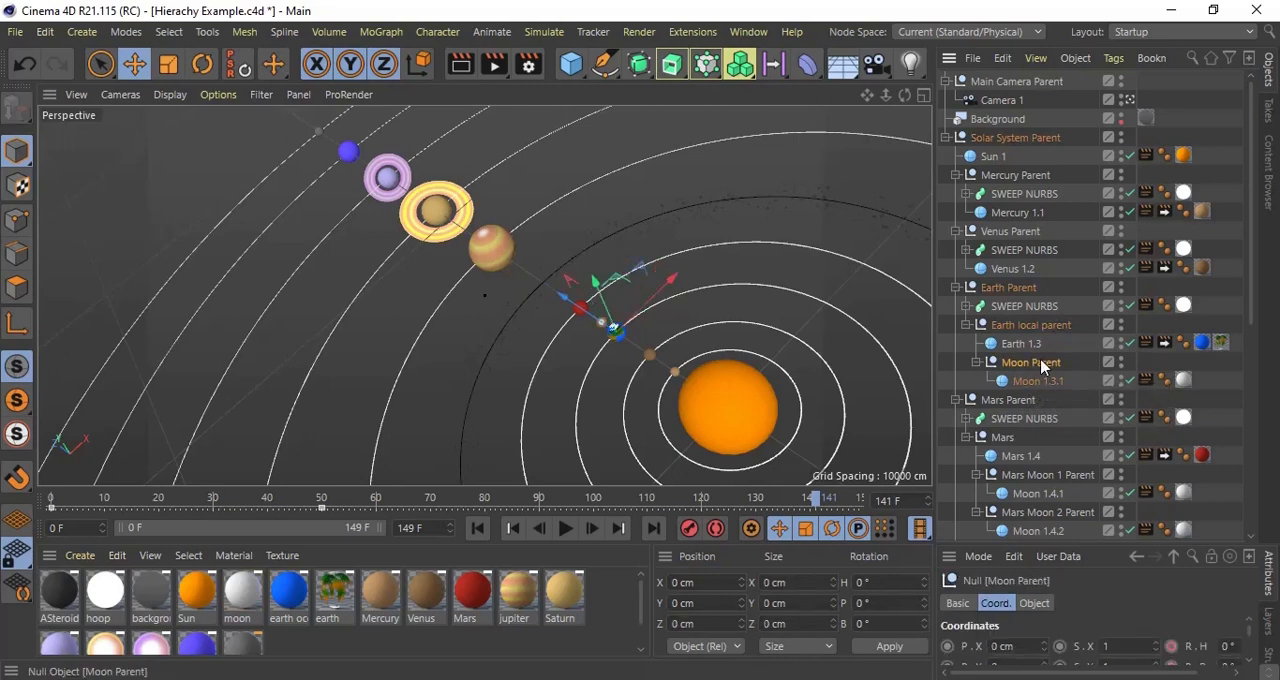
key(r)
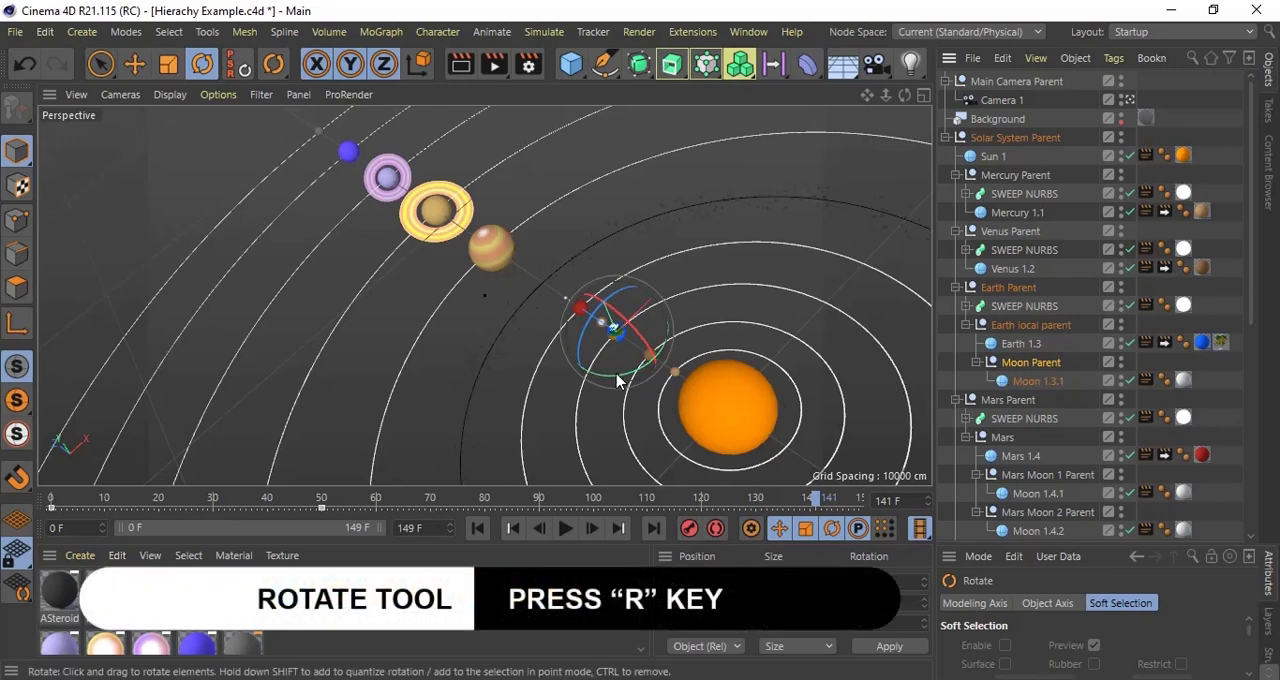
drag(617, 380, 588, 365)
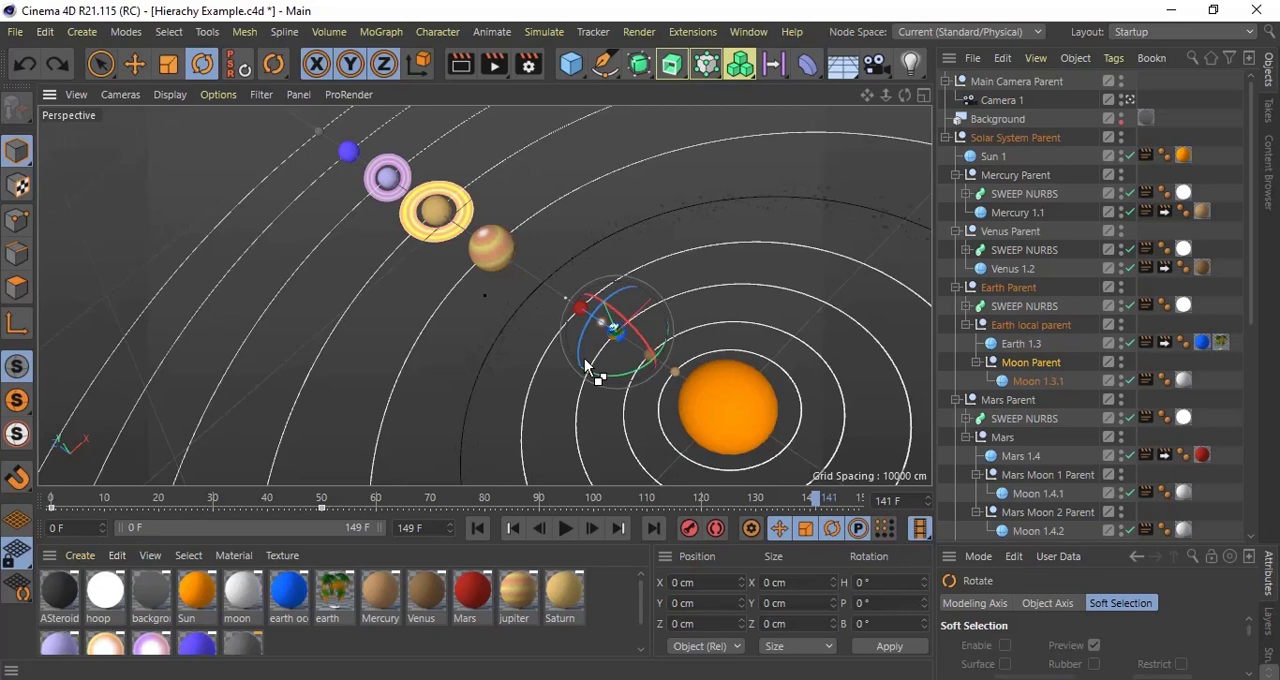
Step: Select the Mars Parent and examine Mars and its two moons up close
click(1012, 400)
scroll(1015, 413, down, 2)
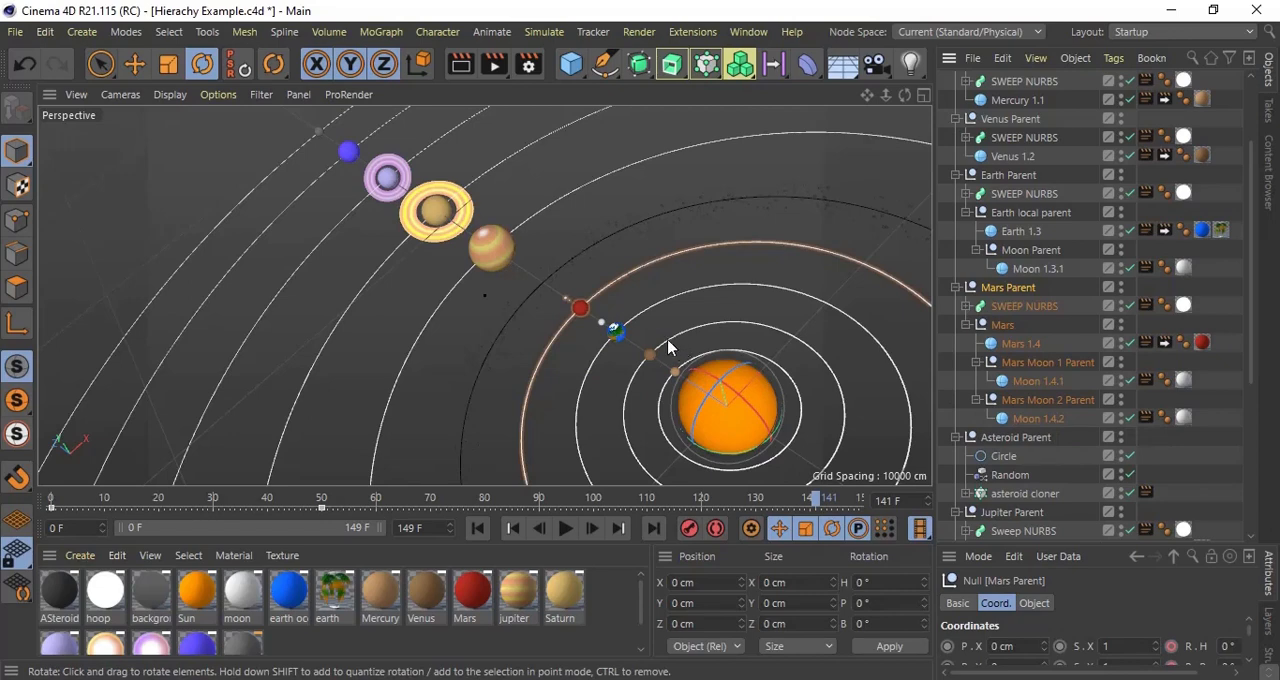
scroll(622, 338, up, 5)
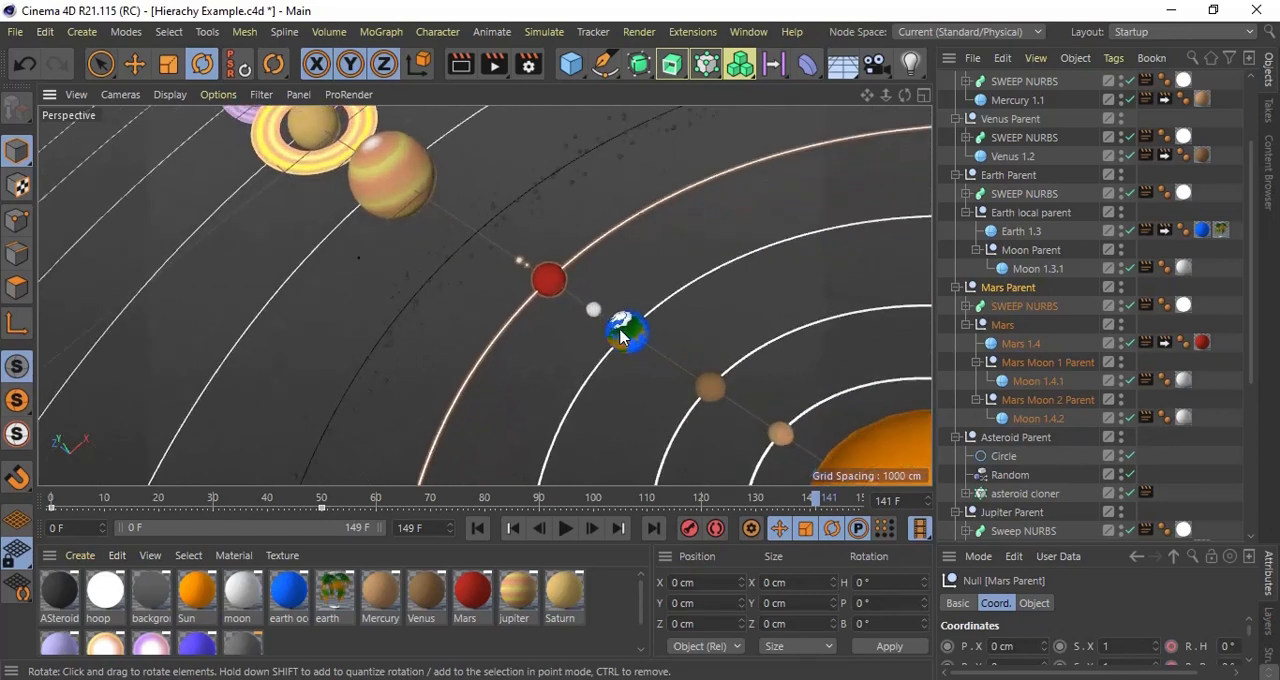
scroll(620, 337, up, 5)
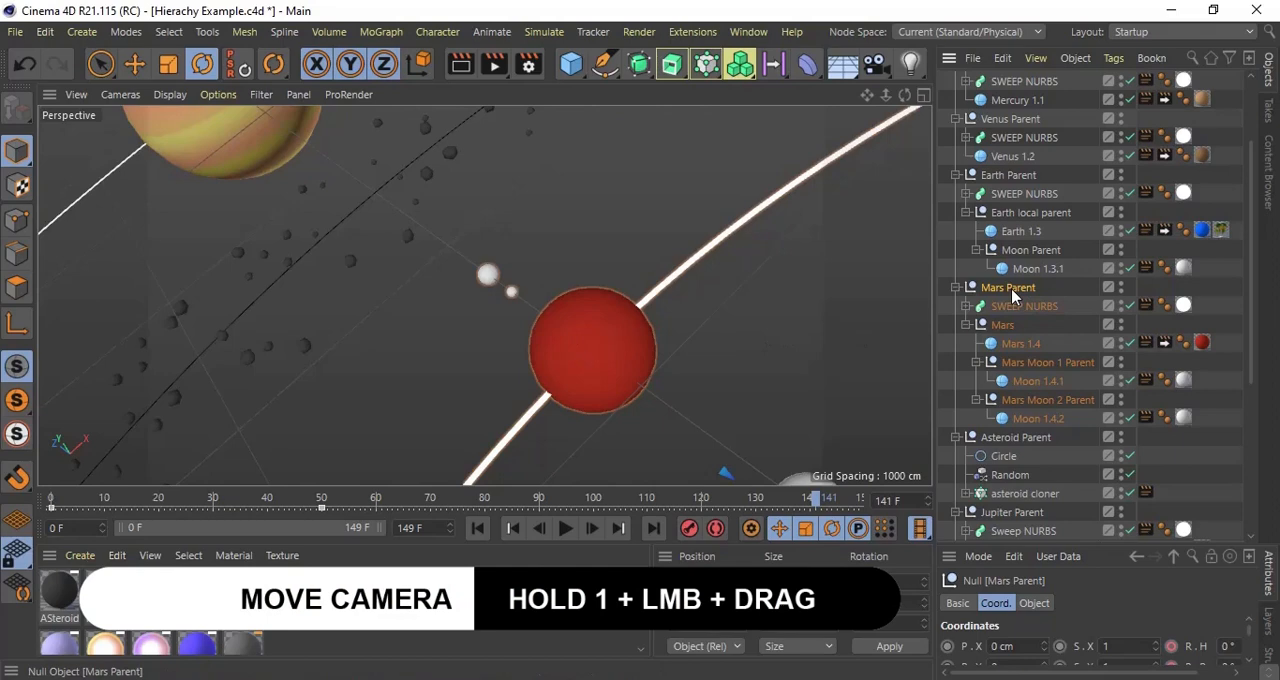
key(e)
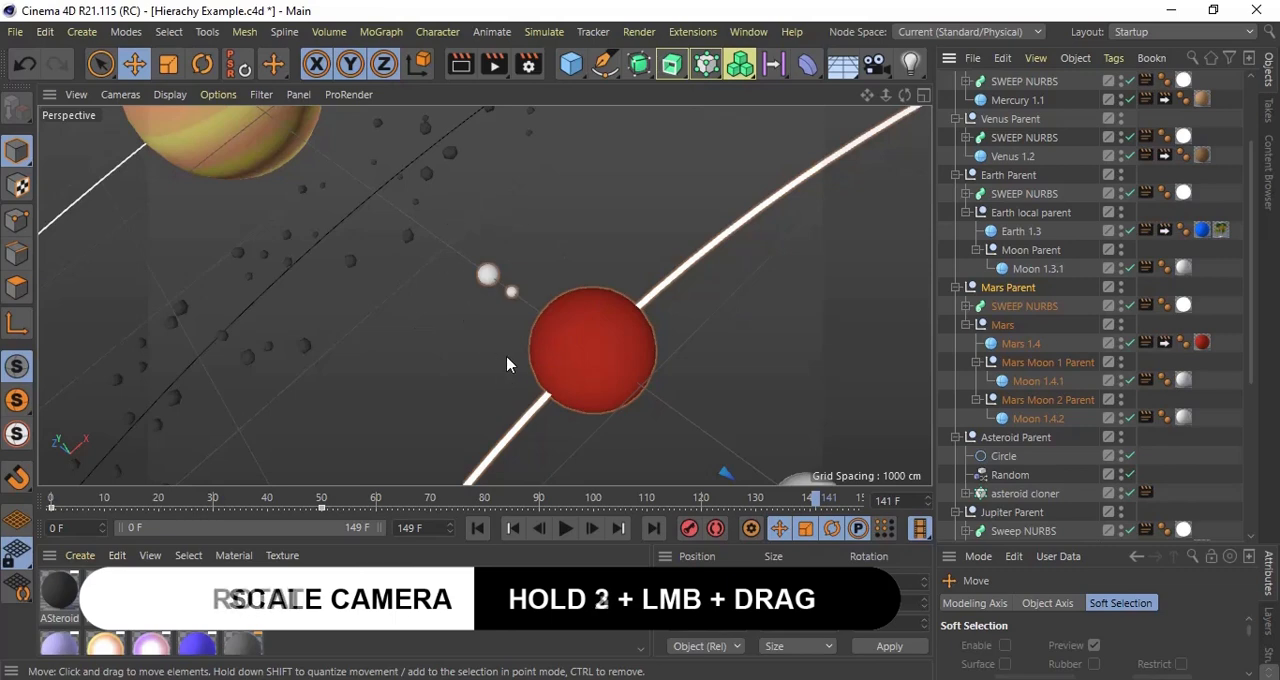
Step: Collapse both Mars moon parents and rotate the Mars Moon 1 Parent around Mars to a heading of 40°
click(977, 363)
click(976, 381)
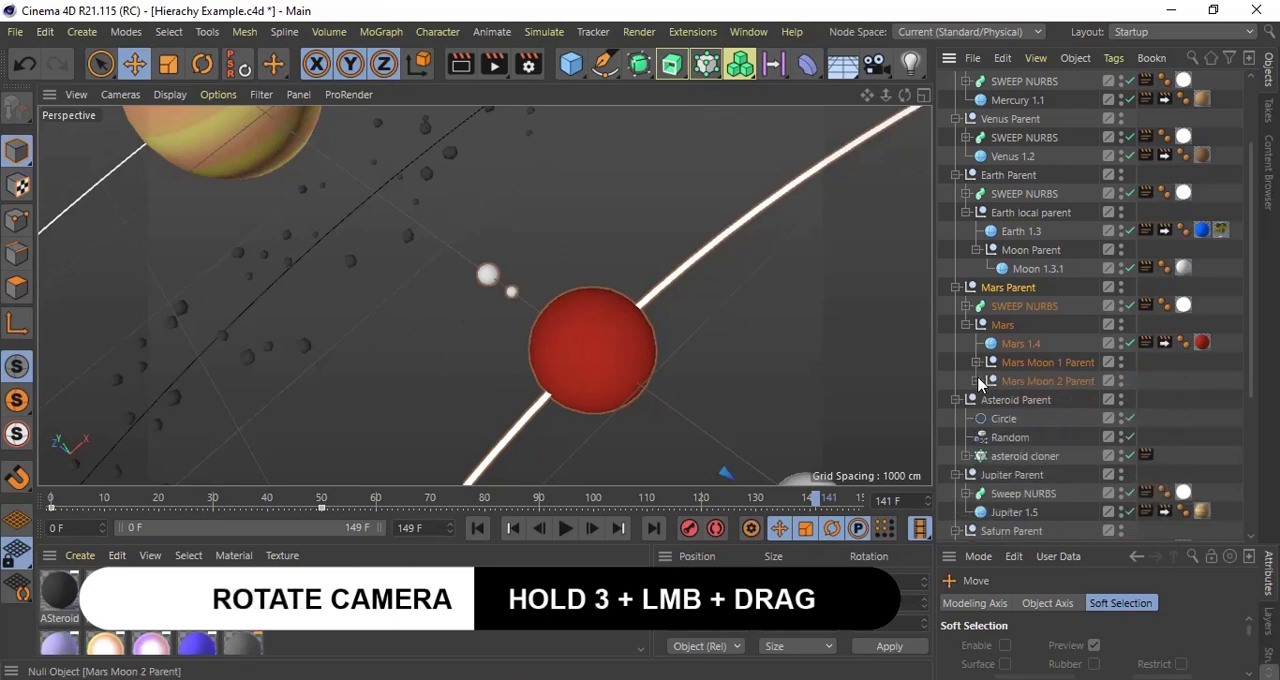
click(1039, 368)
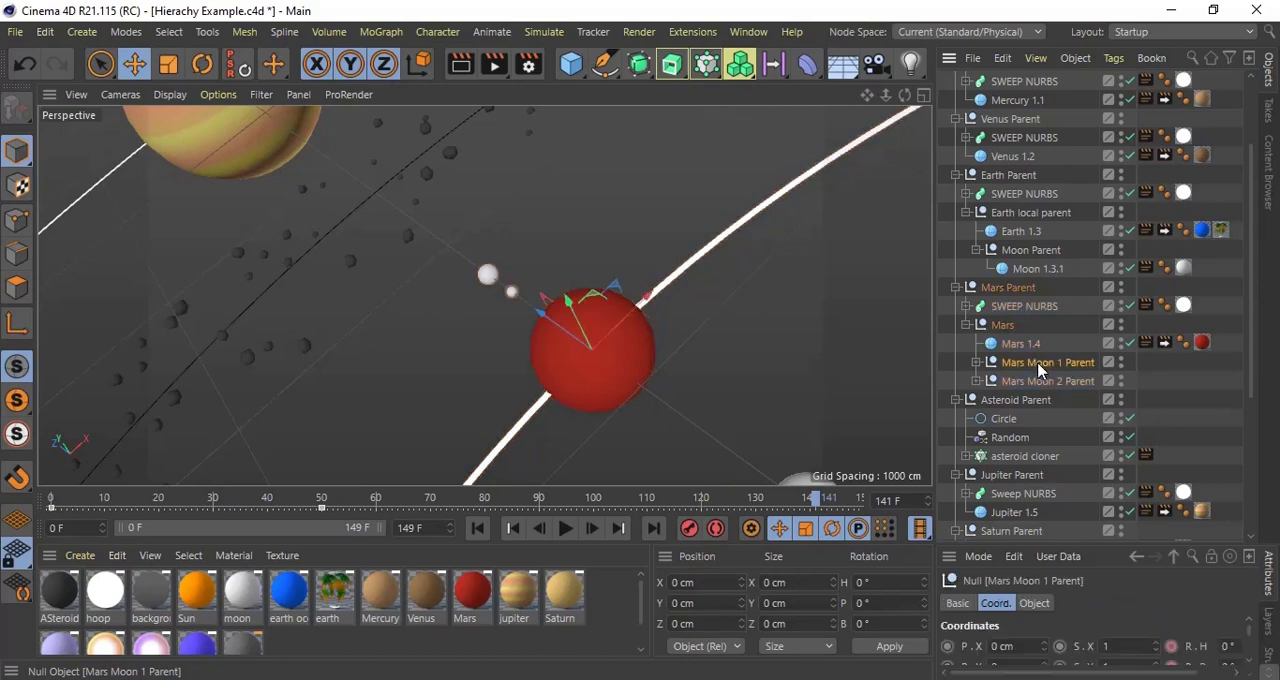
key(r)
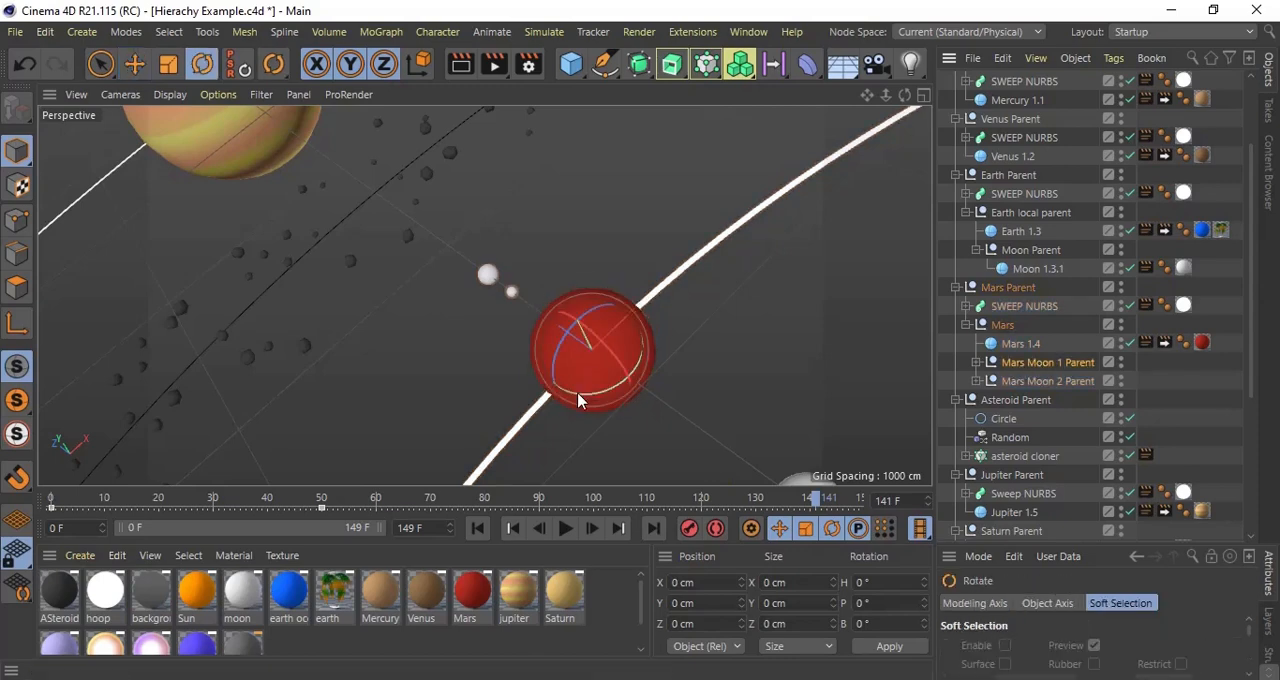
drag(578, 400, 641, 424)
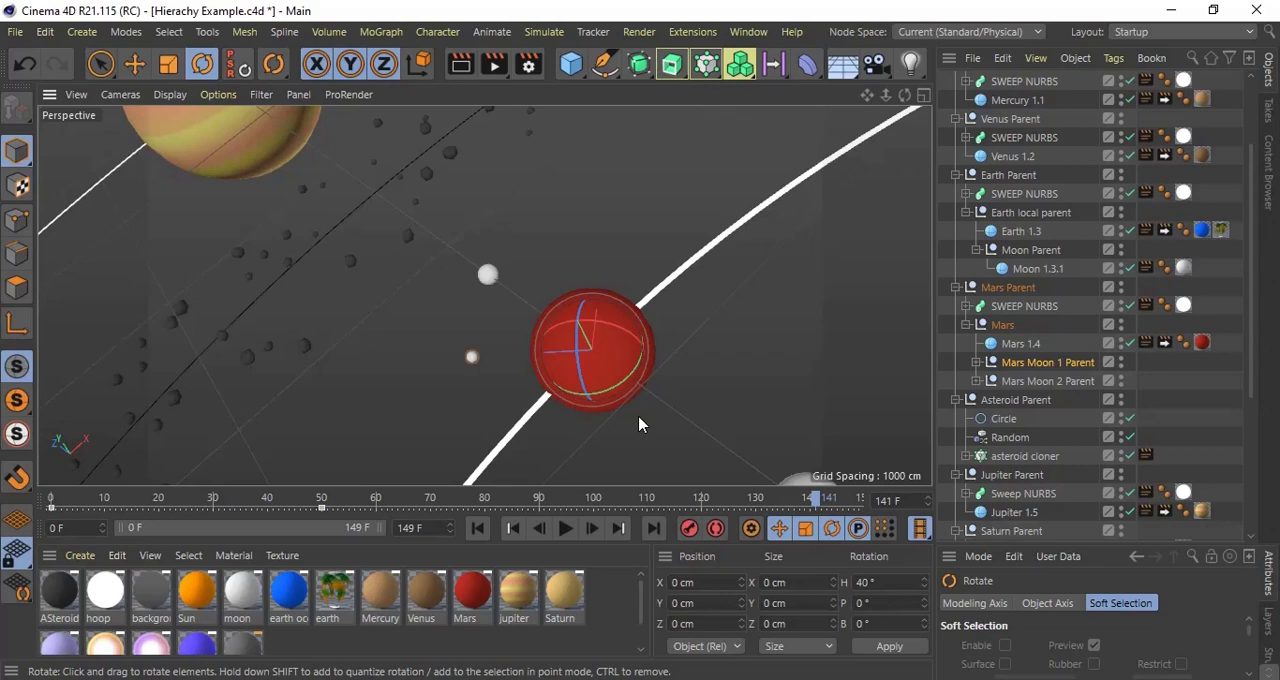
Step: Create a new empty project
key(ctrl+n)
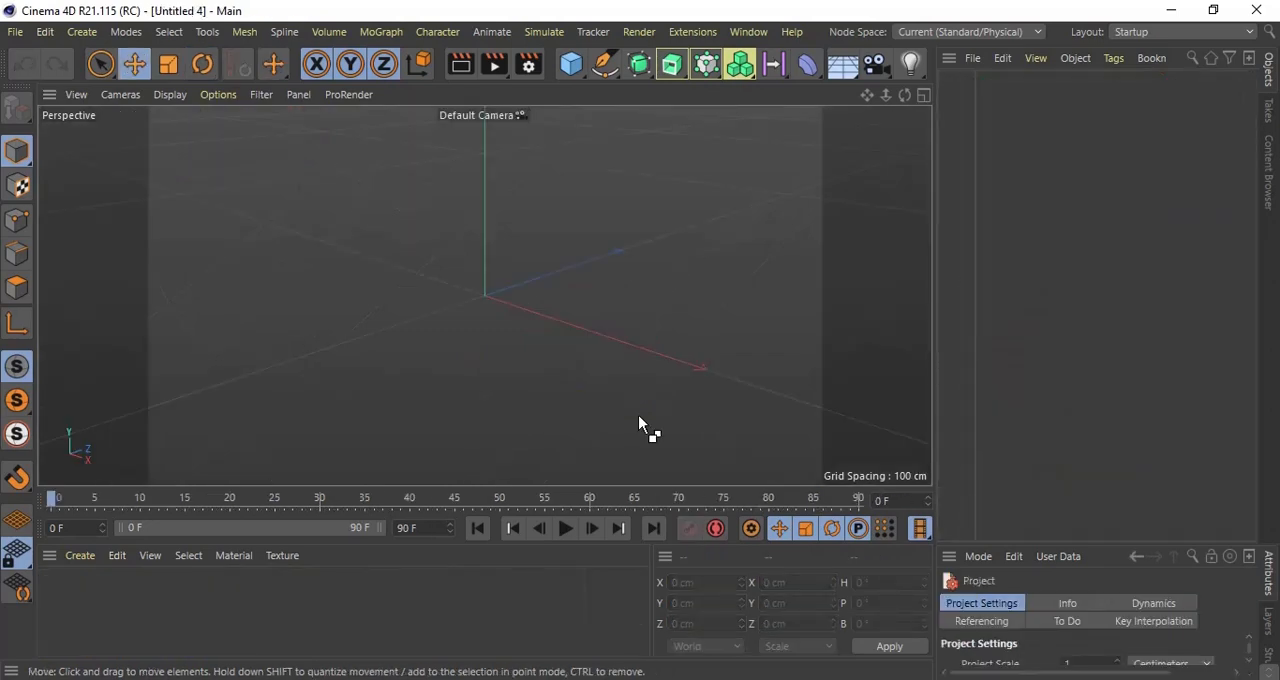
Step: Enlarge the attributes area and add a cube and a sphere to the empty scene
drag(1097, 545, 1097, 318)
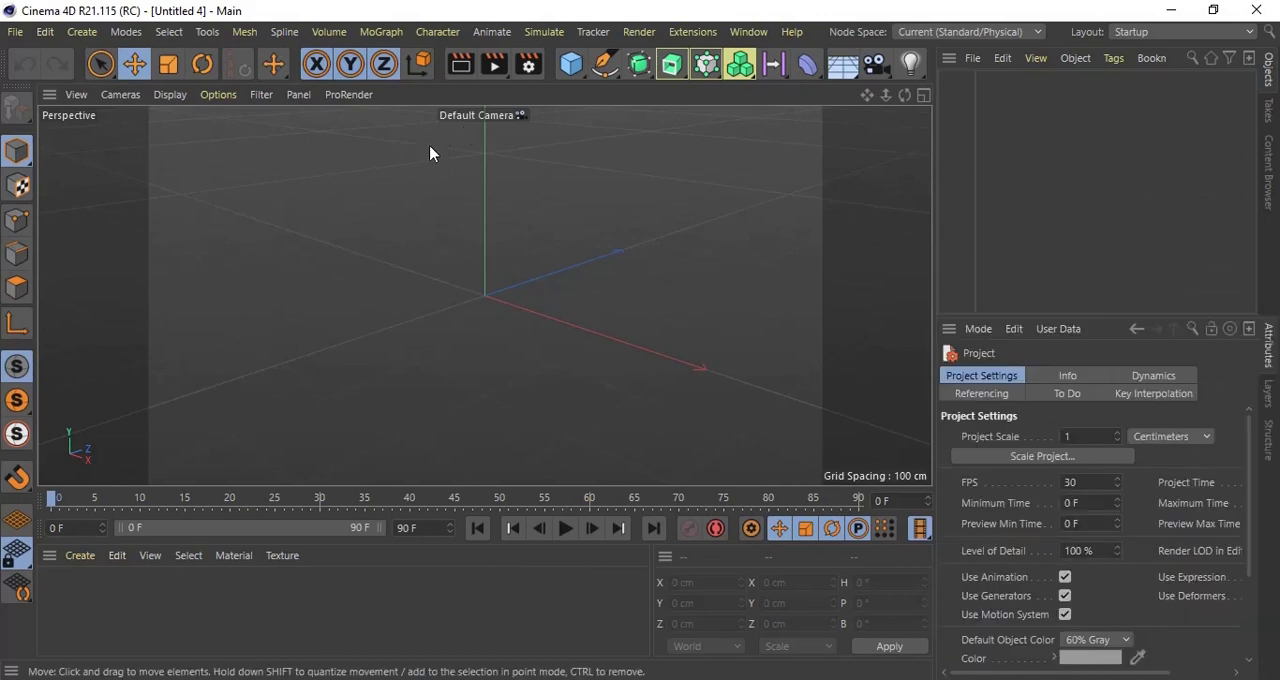
click(571, 64)
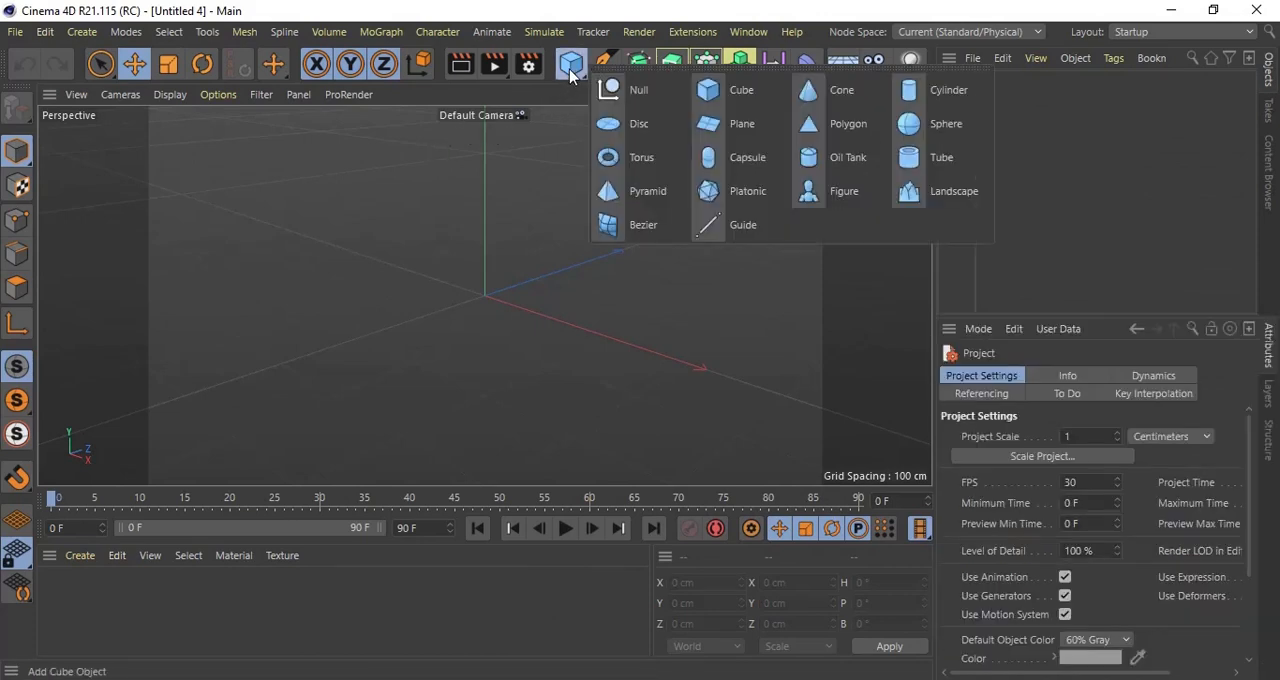
click(584, 76)
click(569, 67)
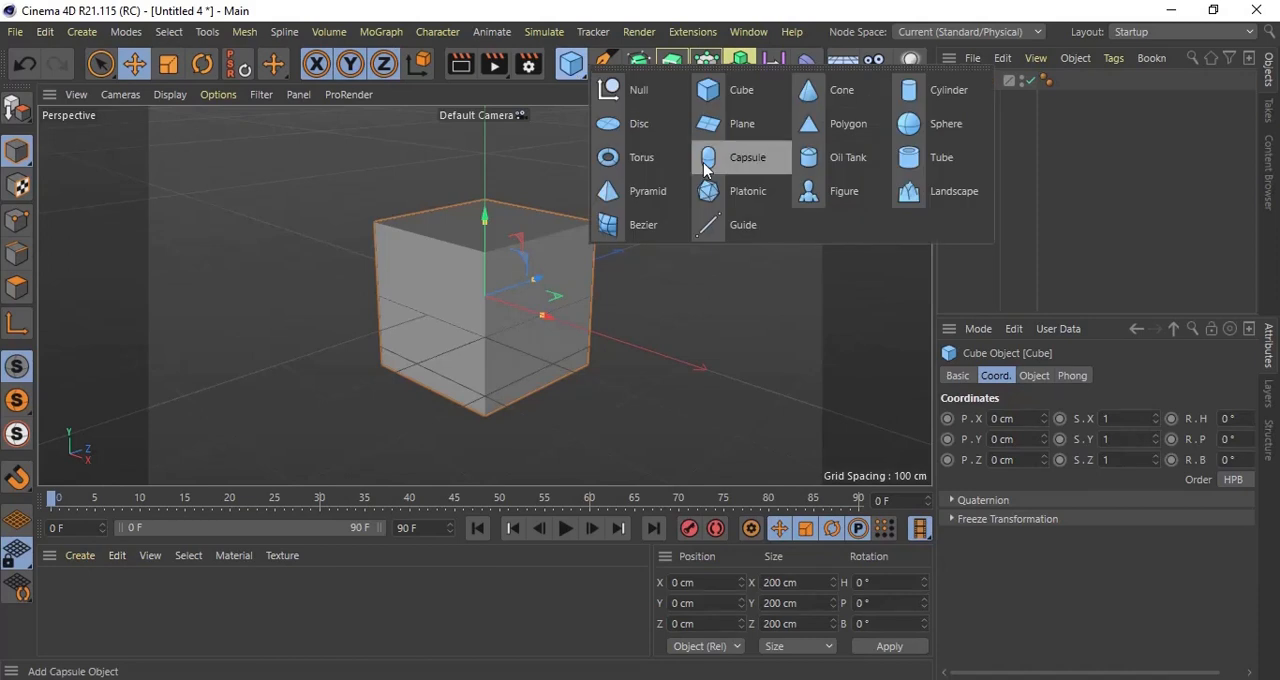
click(916, 126)
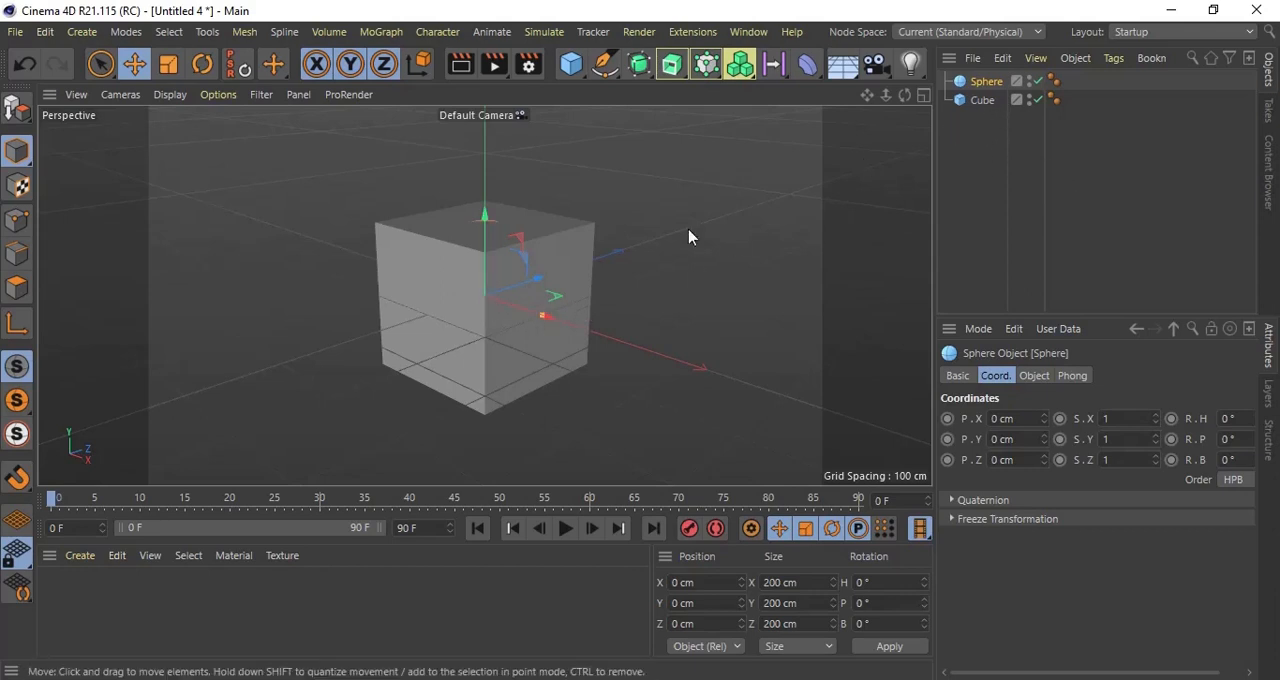
Step: Move the sphere along X to -555 cm and make it a child of the cube
drag(514, 311, 303, 216)
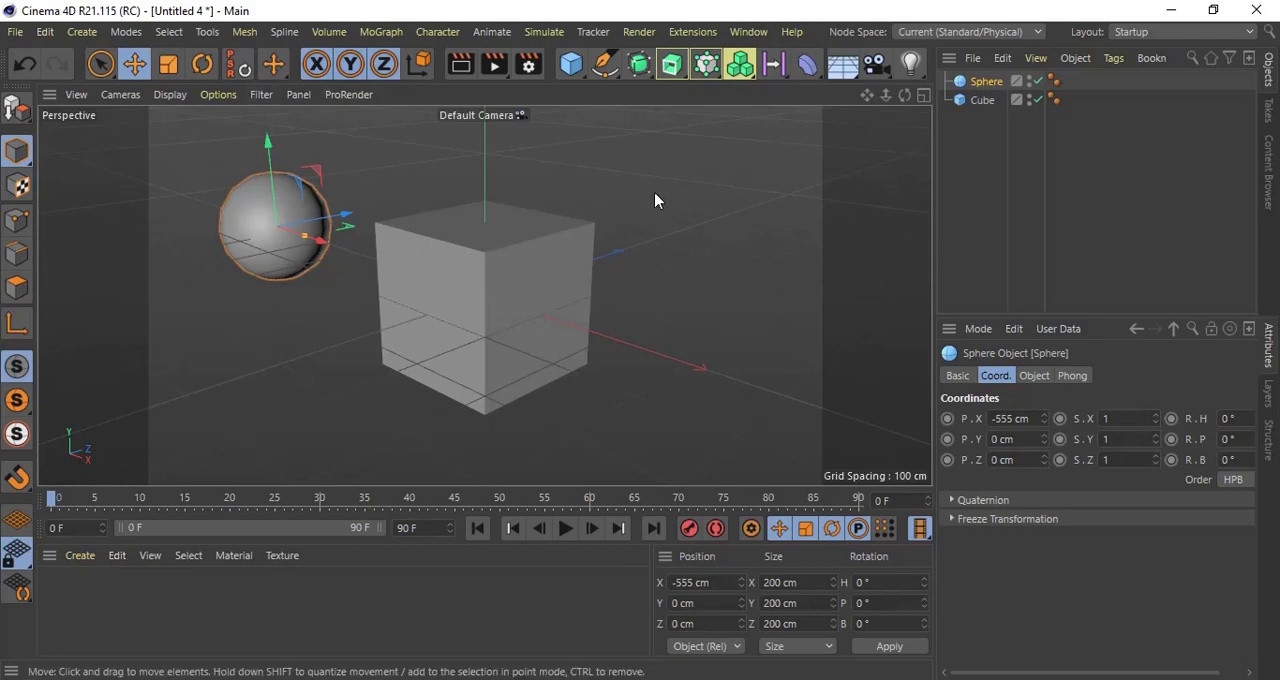
drag(986, 86, 986, 100)
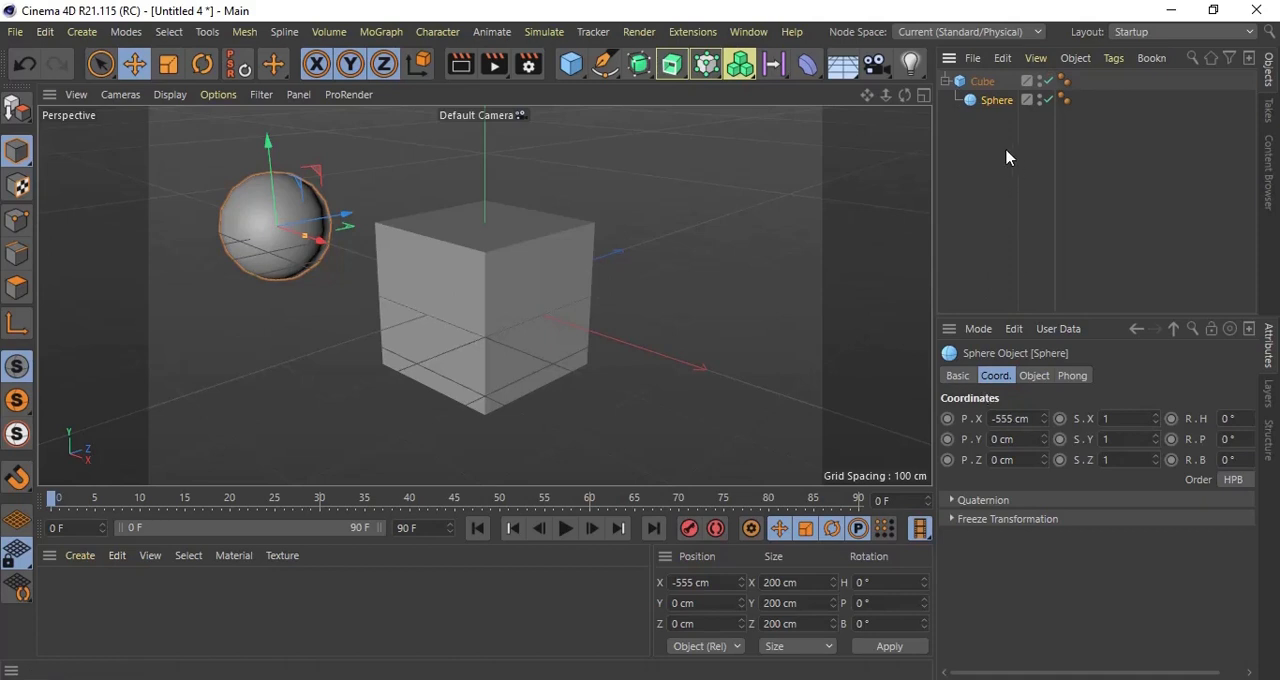
Step: Try rotating the parent cube around its vertical axis together with the child sphere, and undo the rotation
click(988, 88)
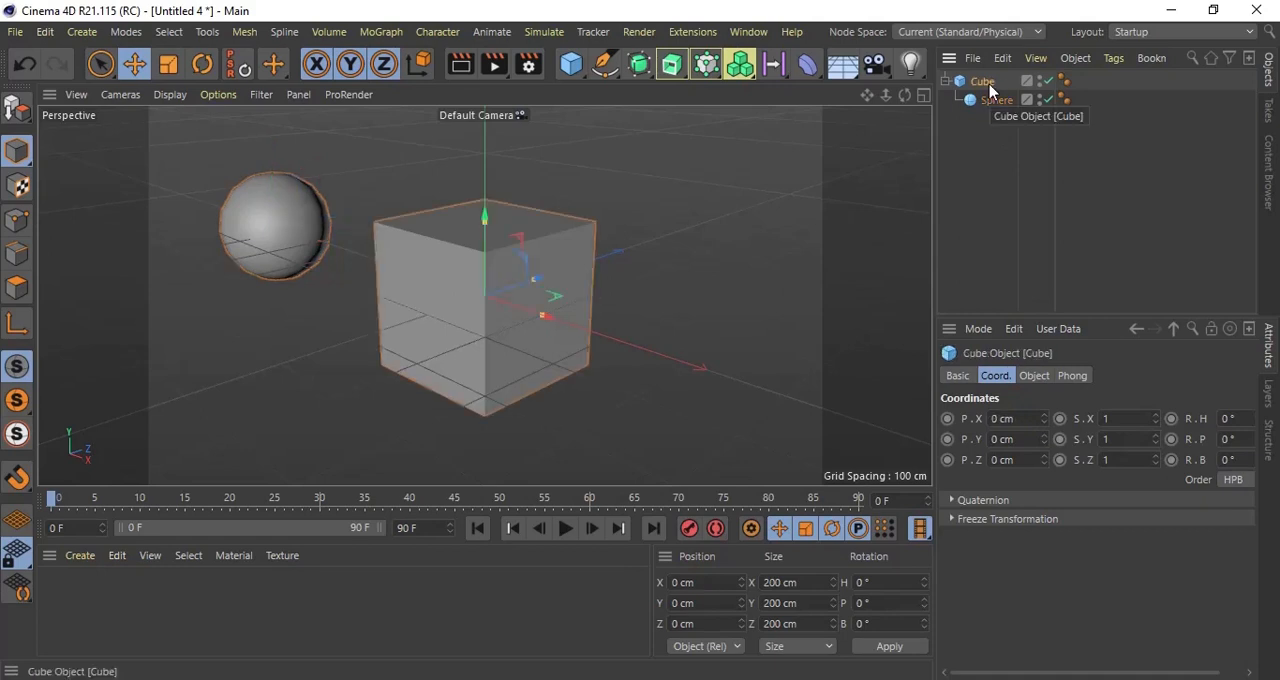
key(r)
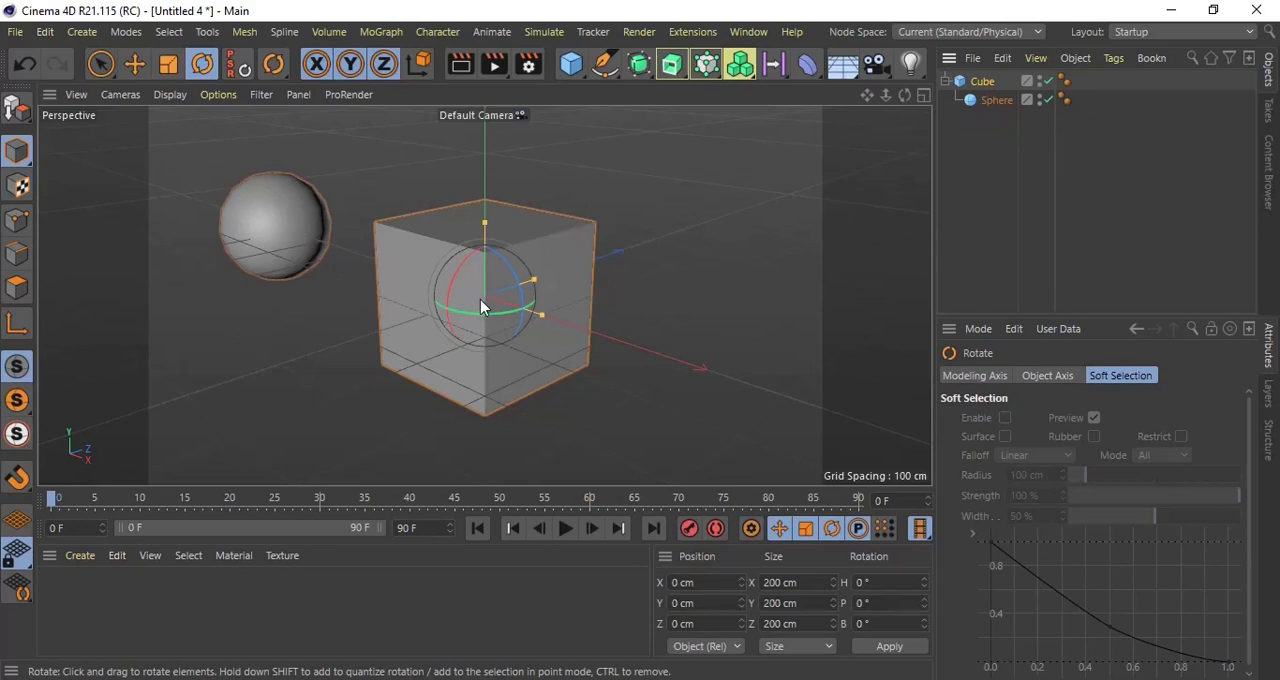
drag(475, 313, 475, 313)
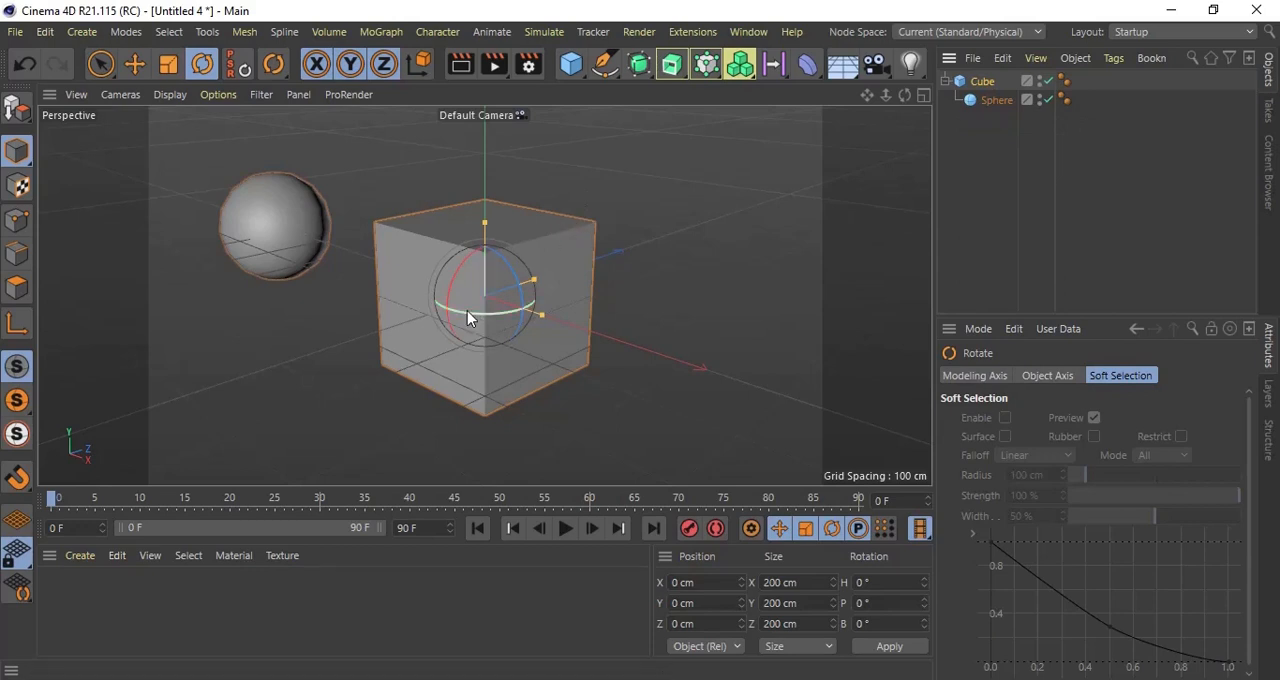
mouse_move(467, 310)
mouse_down()
mouse_move(849, 234)
mouse_move(534, 313)
mouse_move(394, 318)
mouse_move(477, 306)
mouse_up()
key(ctrl+z)
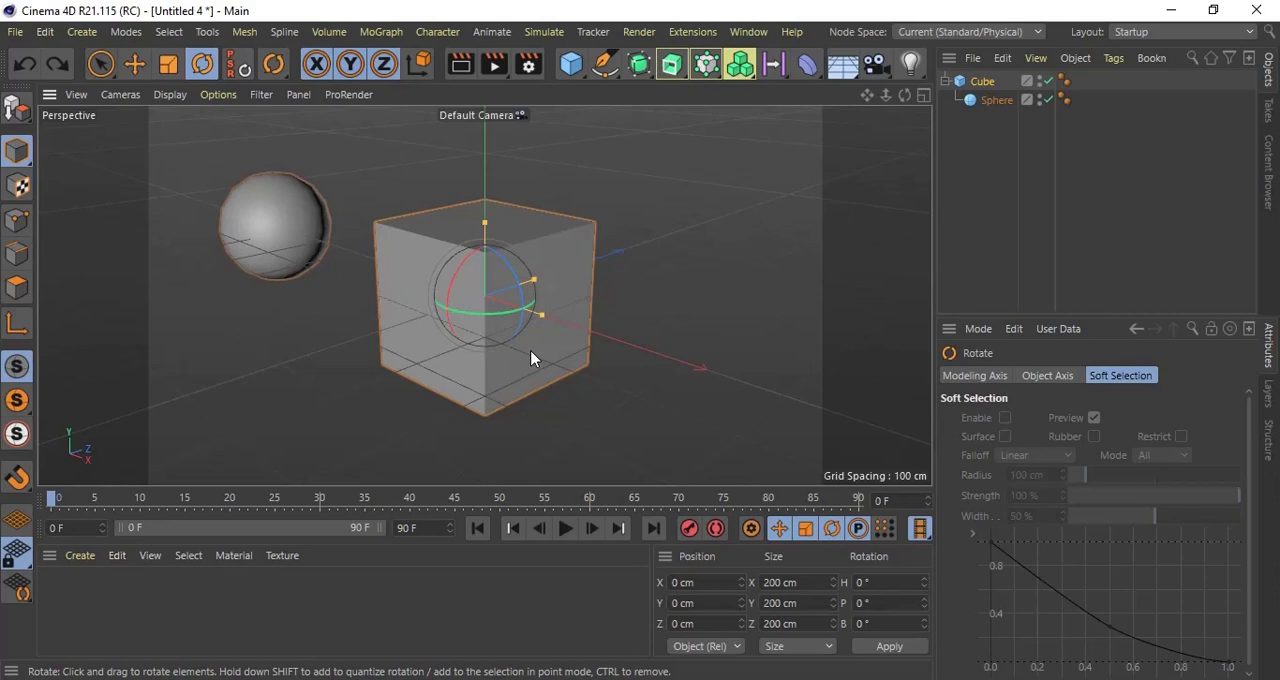
Step: Compare the coordinates of the child sphere with those of its parent cube
click(982, 104)
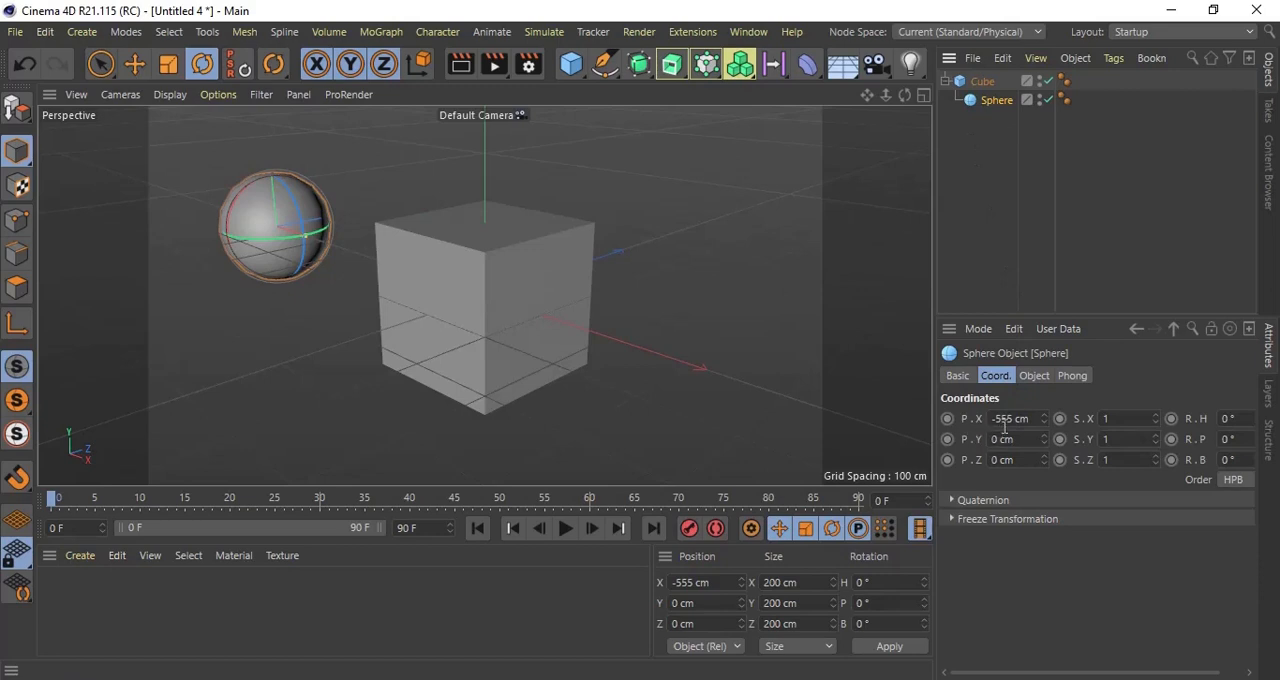
click(982, 82)
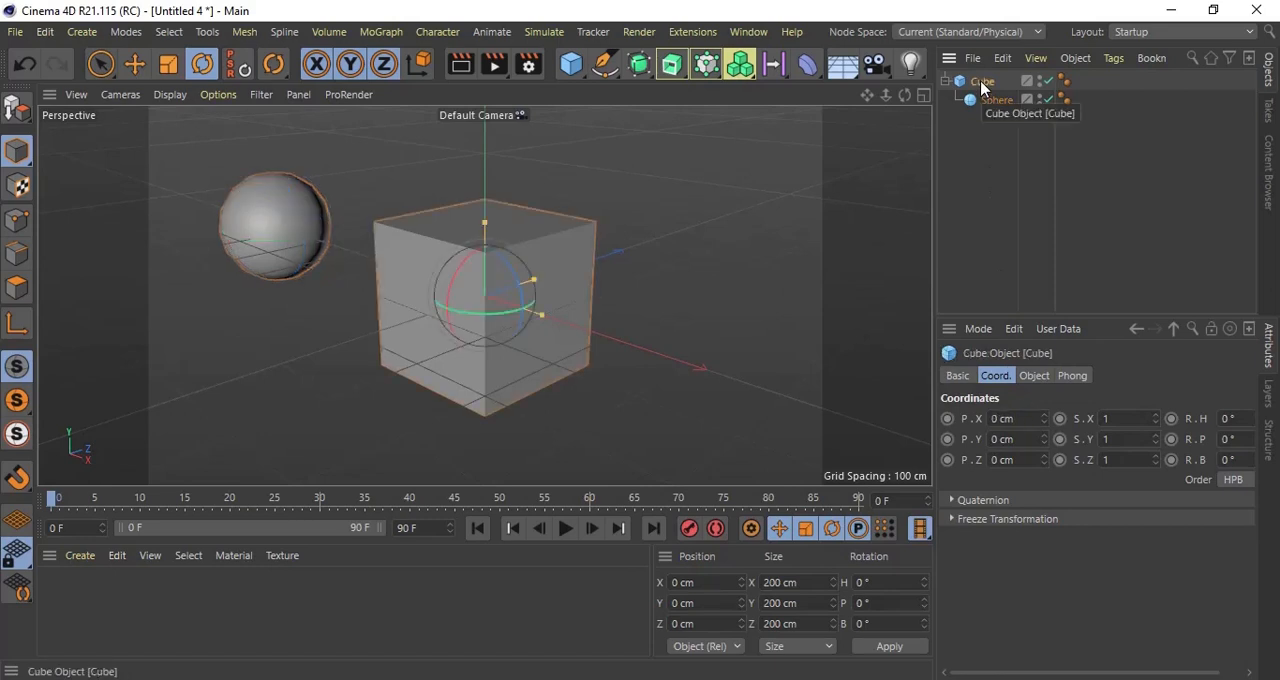
click(996, 100)
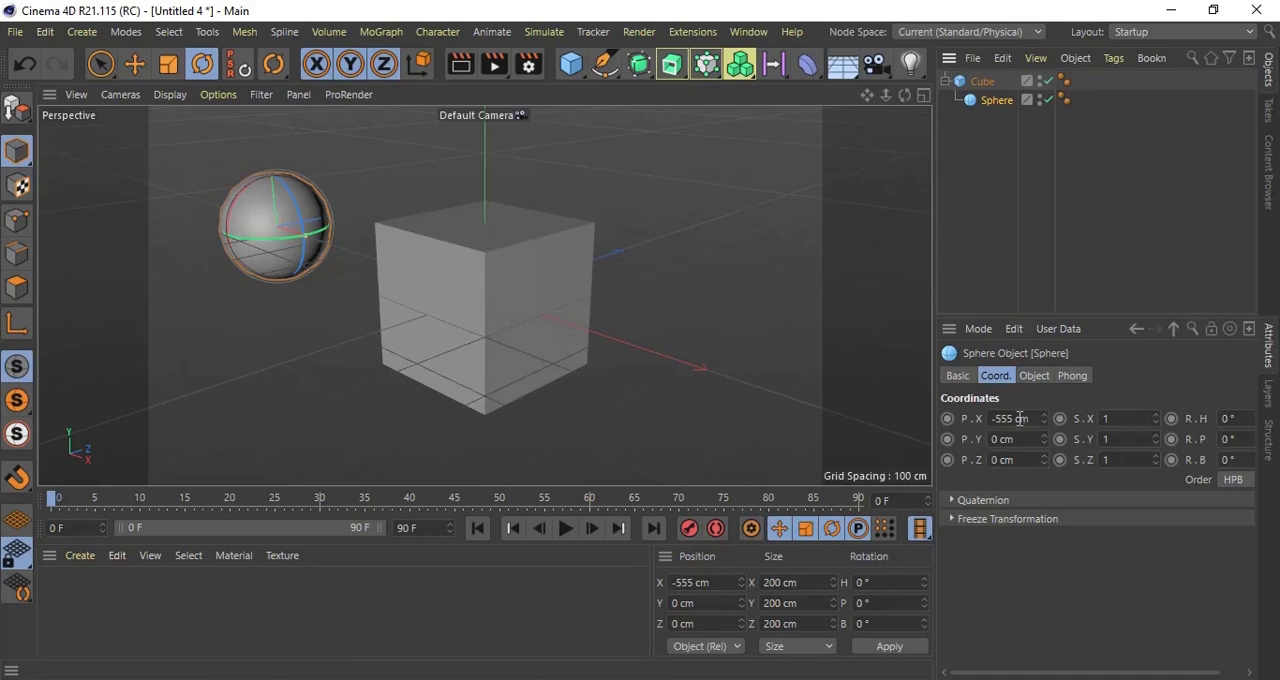
Step: Move the parent cube along X to 270 cm and check the coordinates of both the cube and its child sphere
click(986, 82)
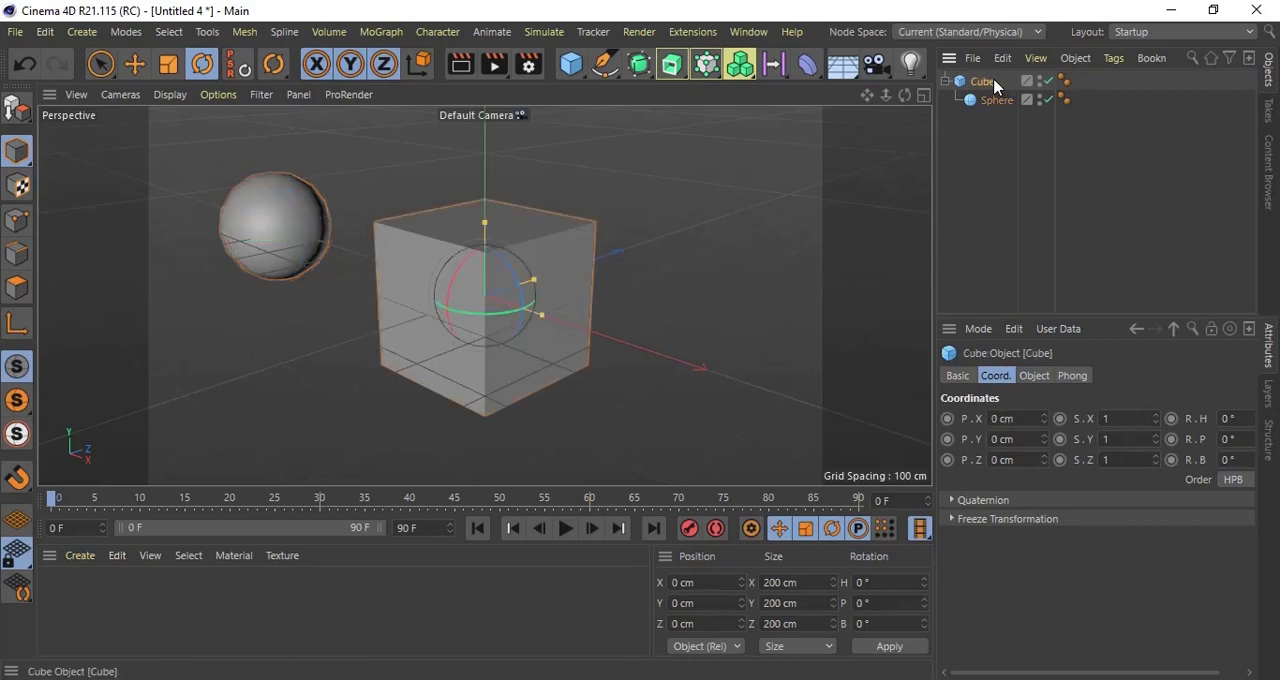
key(e)
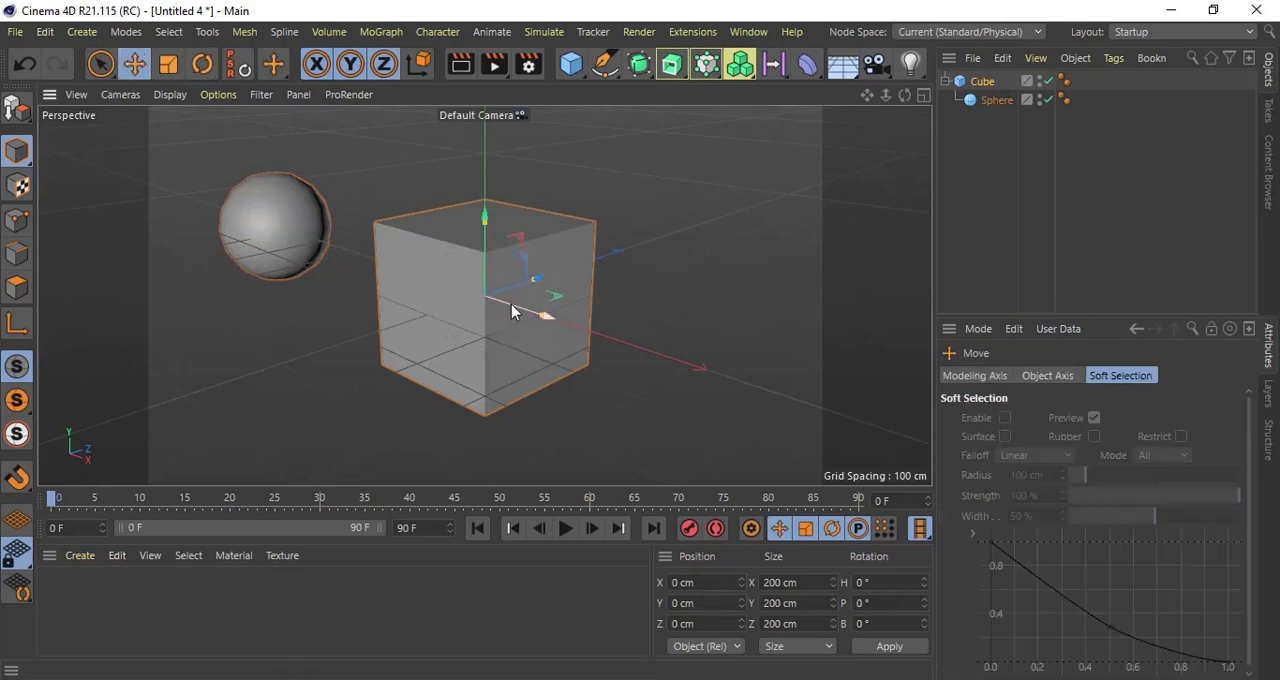
drag(511, 304, 689, 390)
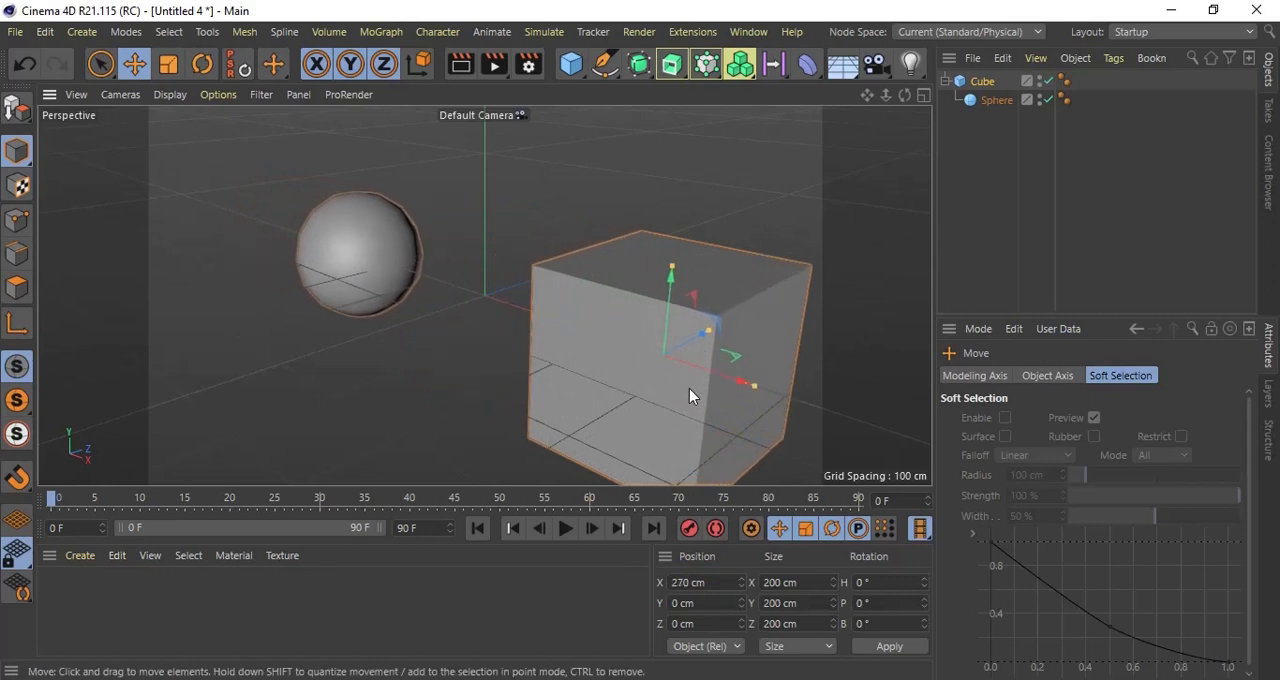
click(984, 84)
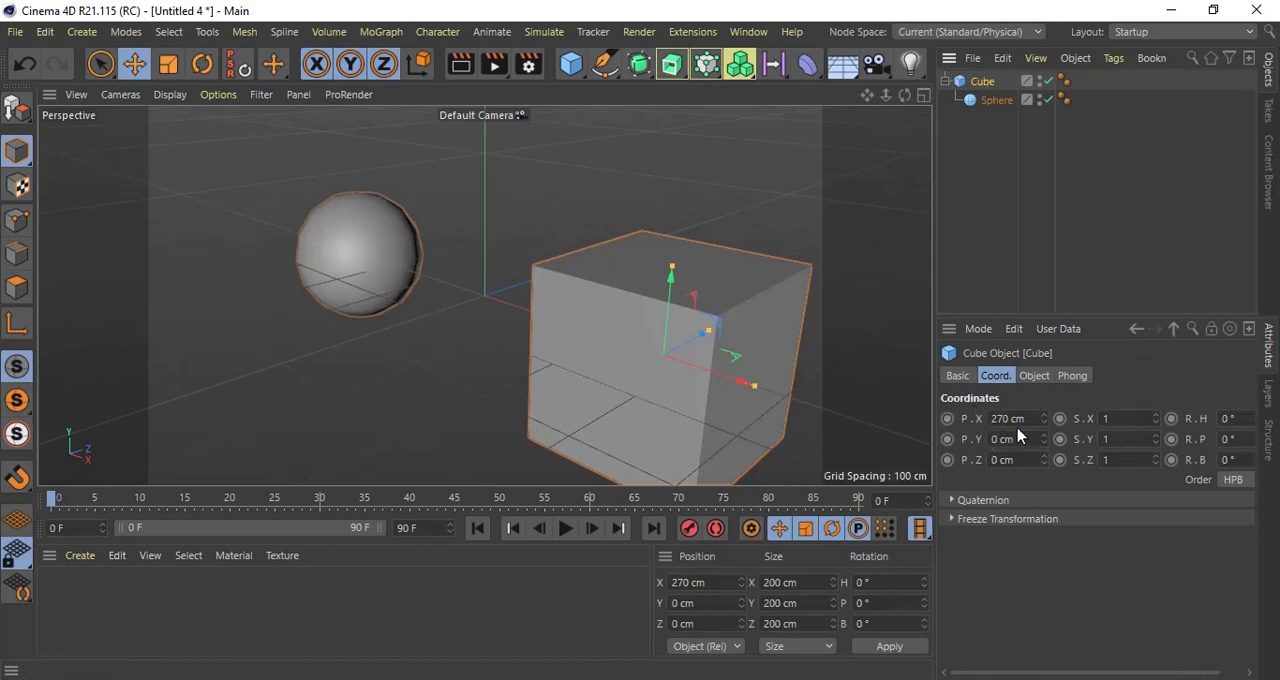
click(995, 101)
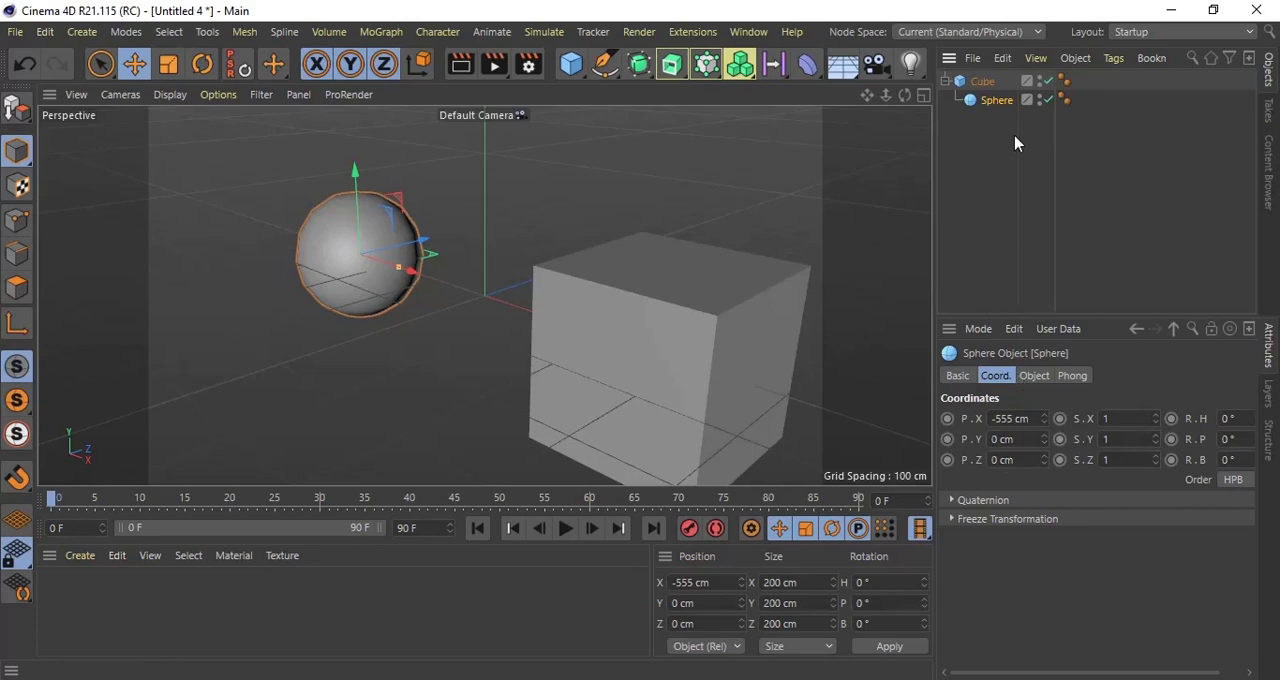
Step: Take the sphere out of the cube's hierarchy and compare the coordinates of the two separate objects
mouse_move(996, 104)
mouse_down()
mouse_move(970, 64)
mouse_move(966, 120)
mouse_move(980, 89)
mouse_up()
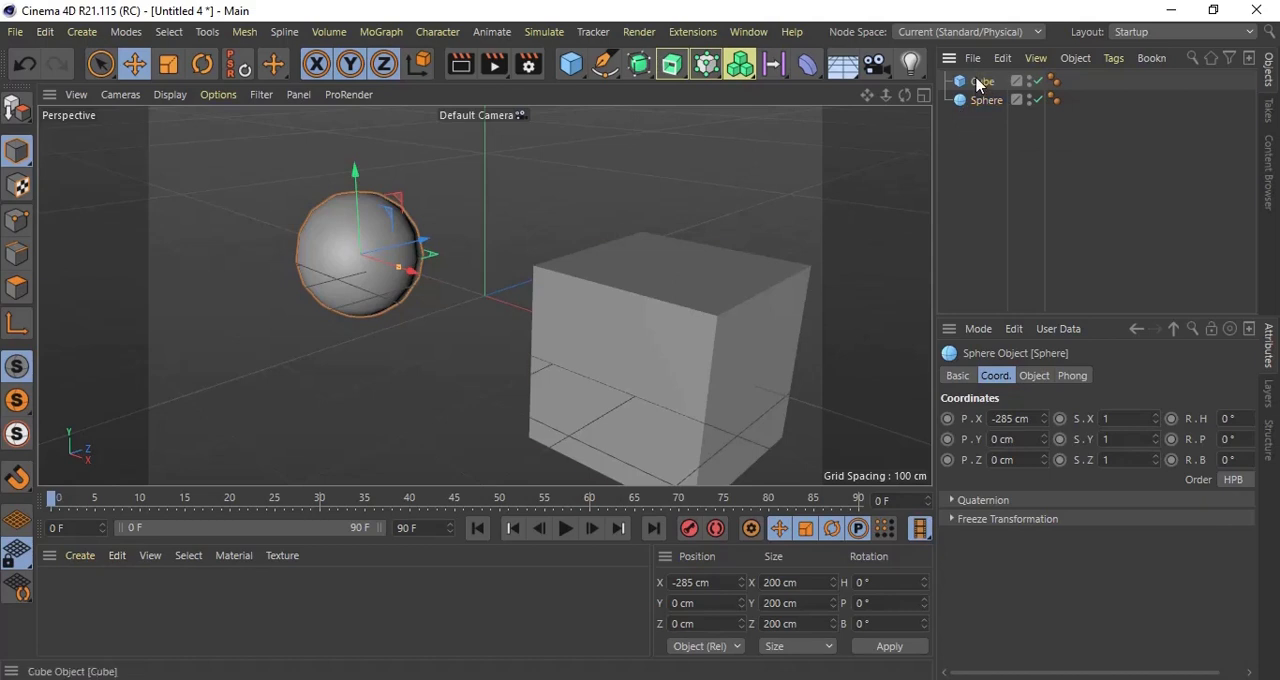
click(978, 84)
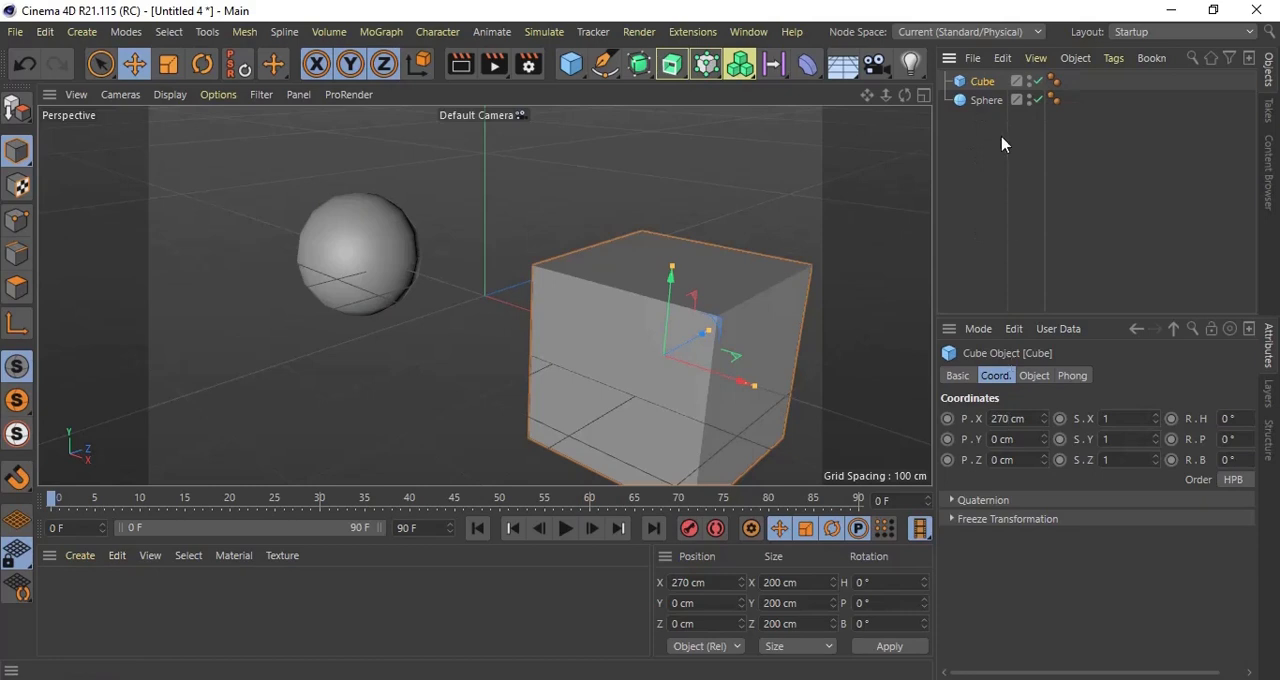
click(986, 101)
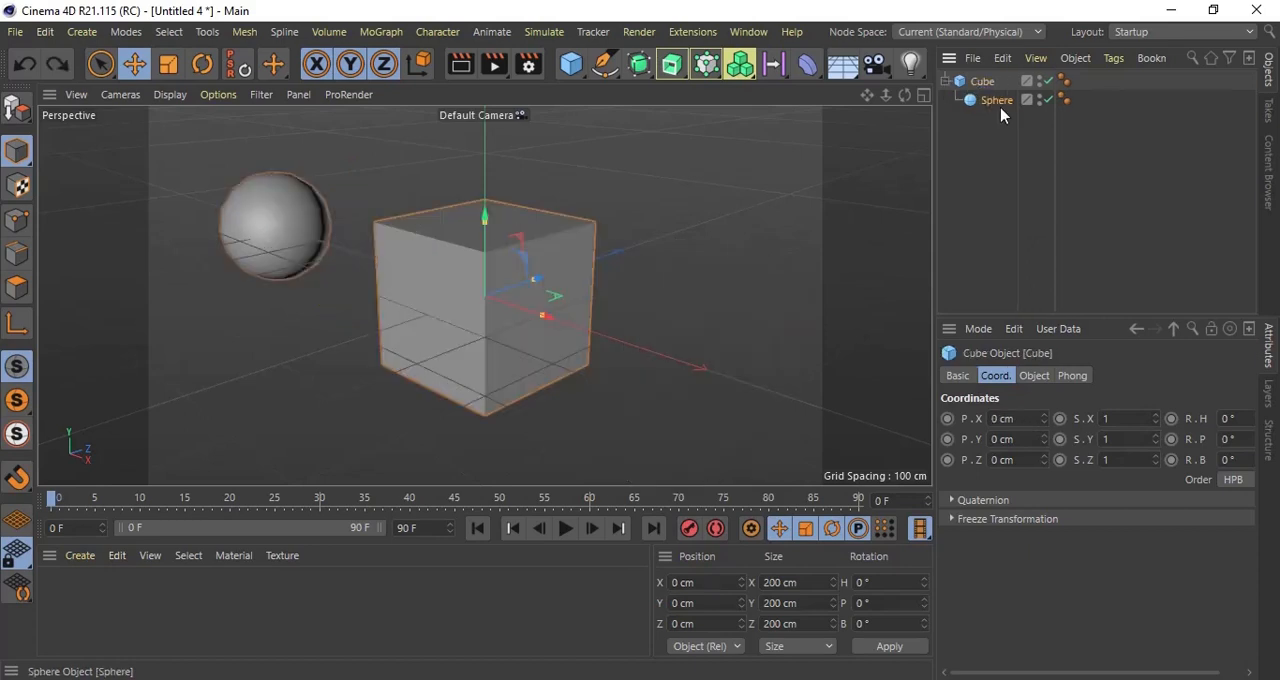
Step: Delete the sphere and add a pyramid alongside the cube
click(1000, 105)
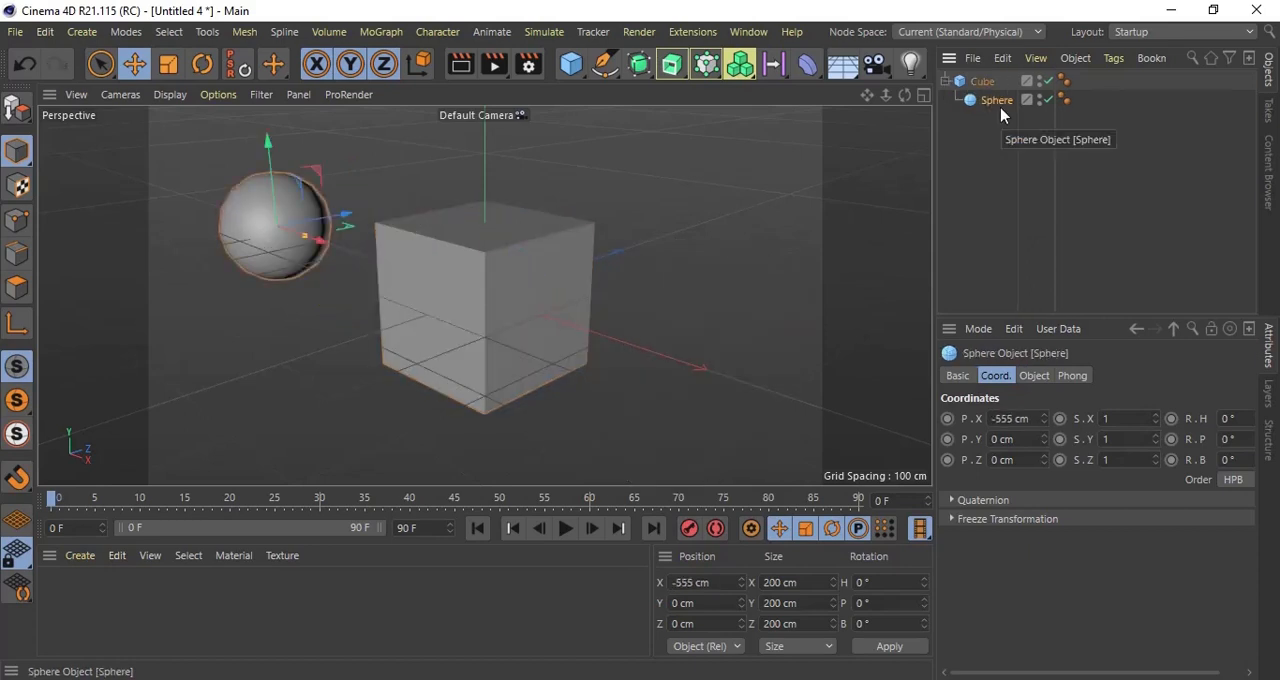
key(Delete)
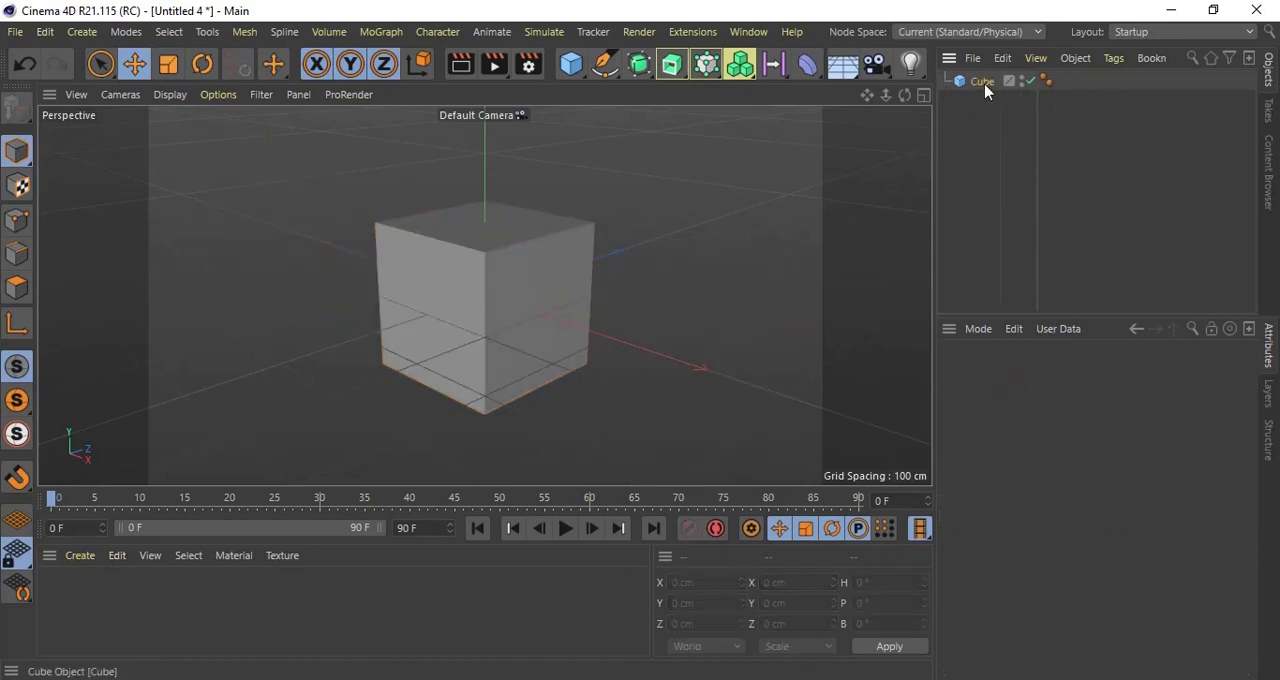
click(984, 87)
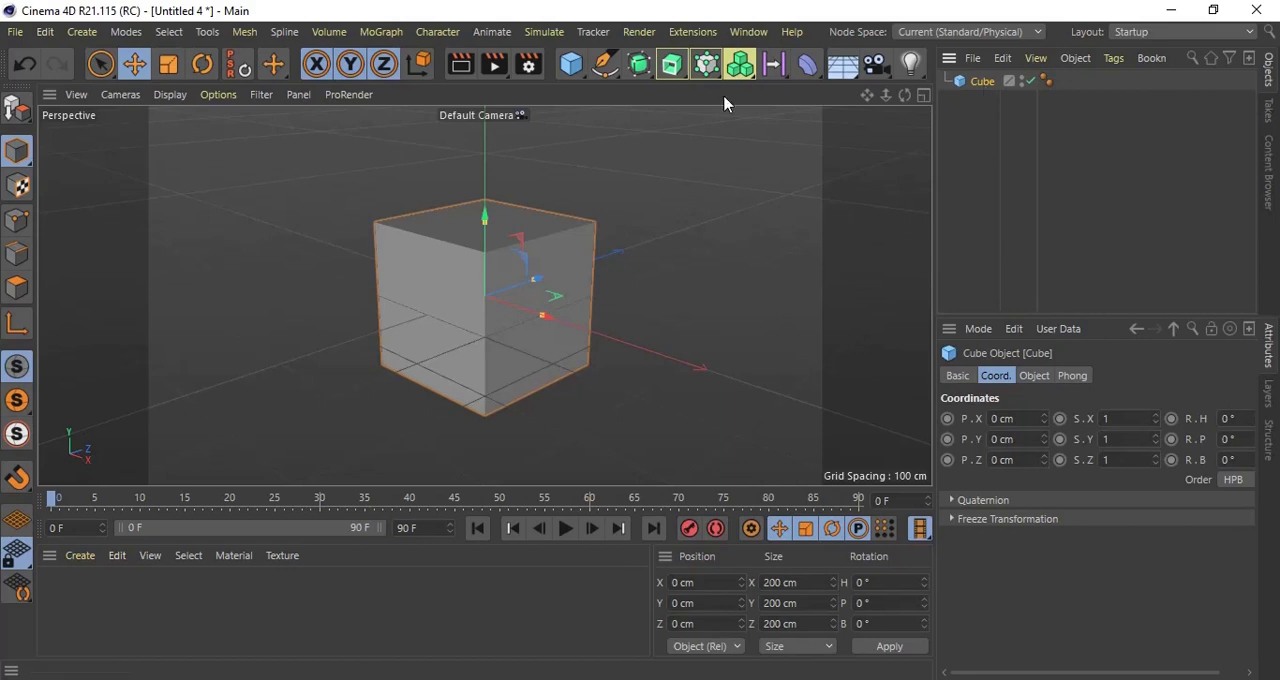
click(570, 68)
click(630, 191)
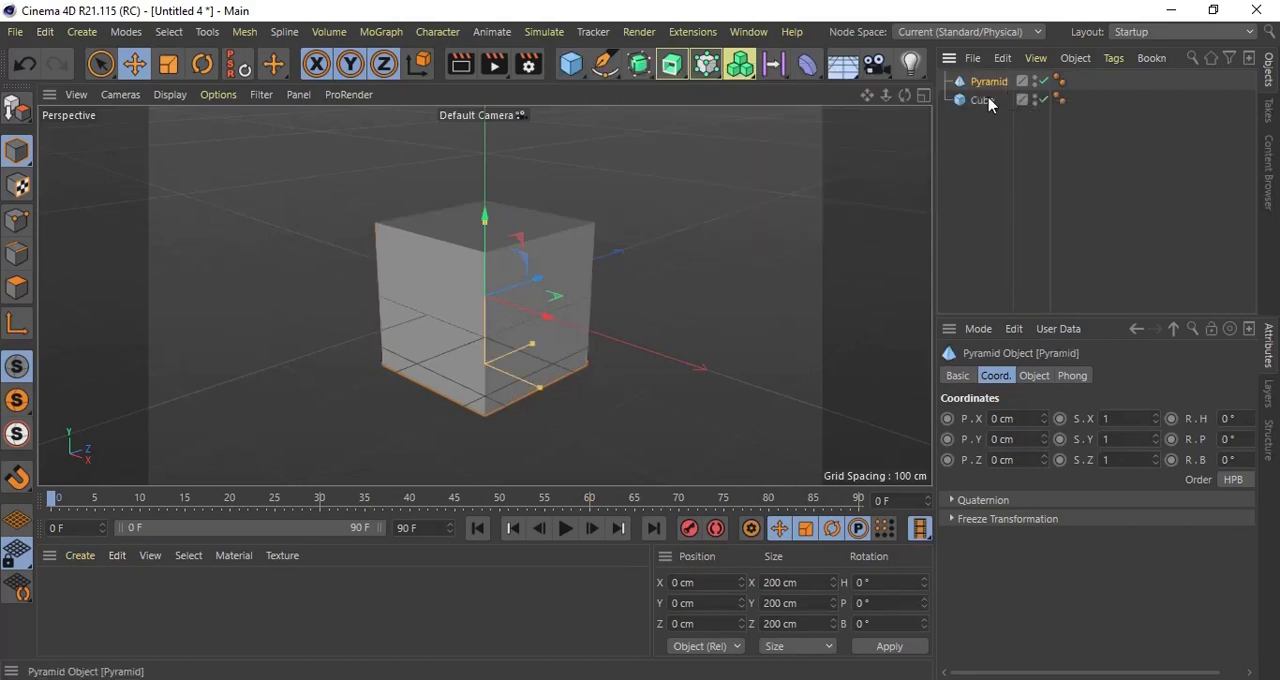
Step: Make the pyramid a child of the cube and compare the coordinates of both objects
mouse_move(986, 84)
mouse_down()
mouse_move(997, 110)
mouse_move(986, 105)
mouse_up()
click(990, 85)
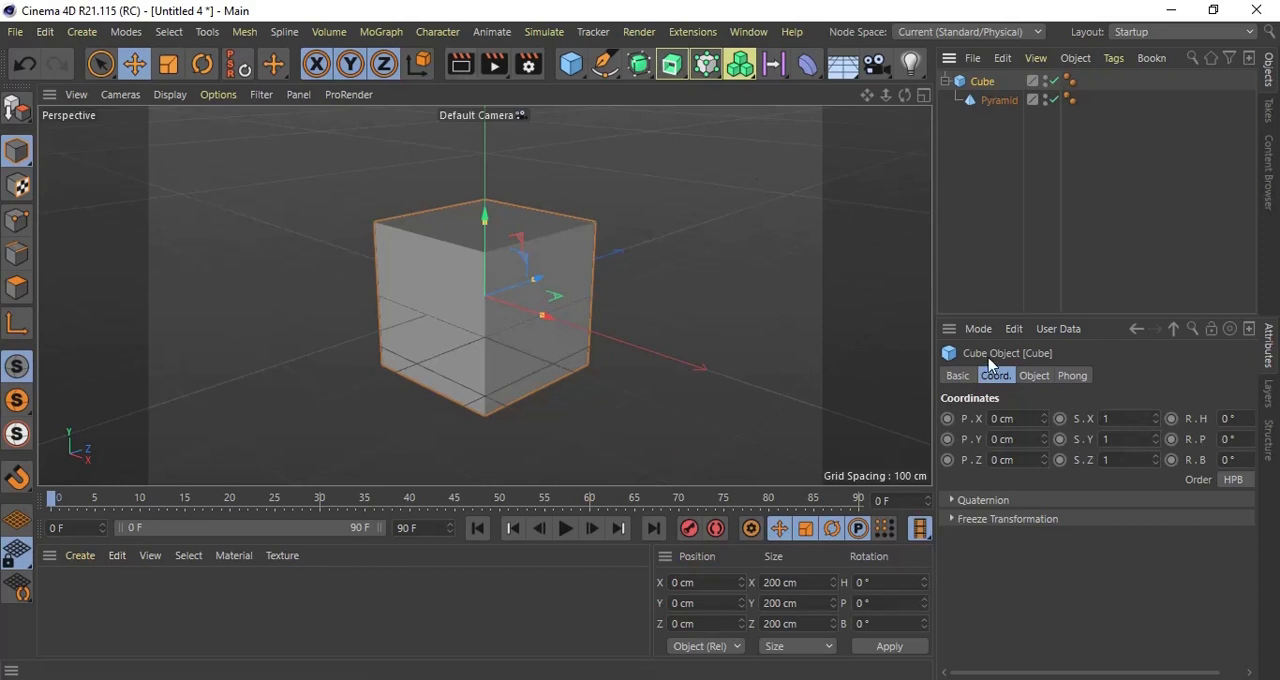
click(990, 102)
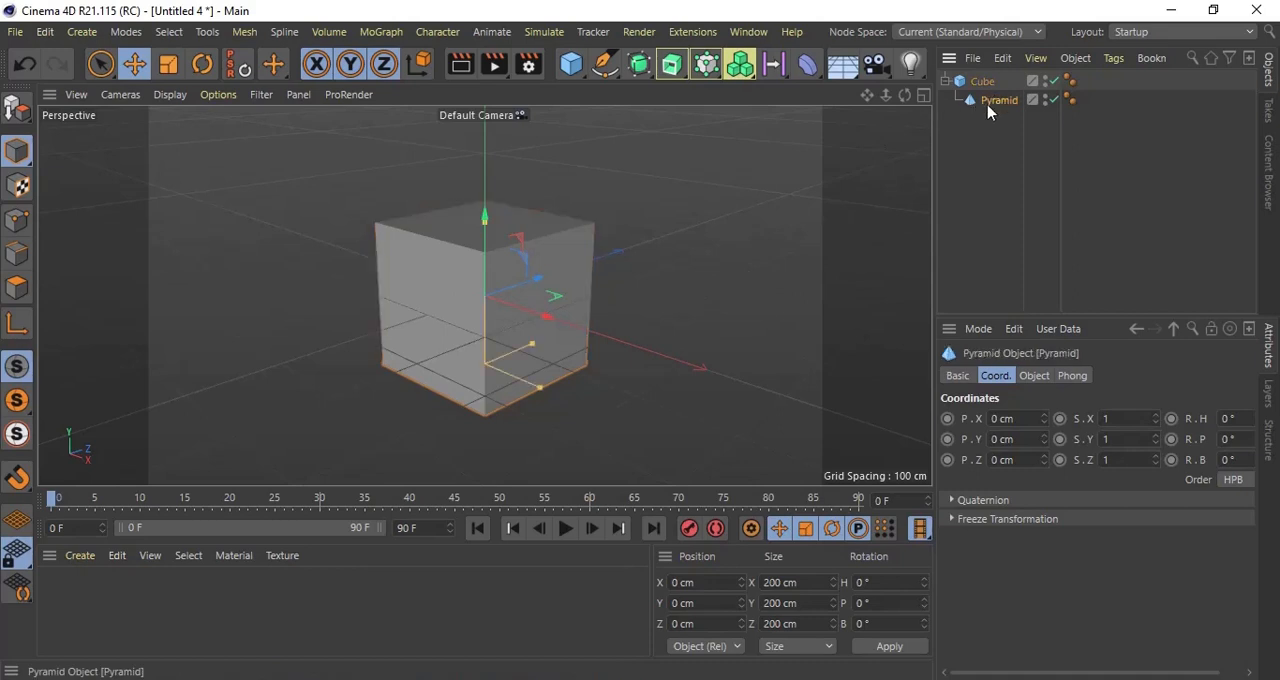
Step: Take the pyramid out of the cube's hierarchy and move it along X to 225.696 cm
drag(996, 101, 1000, 88)
drag(562, 322, 703, 375)
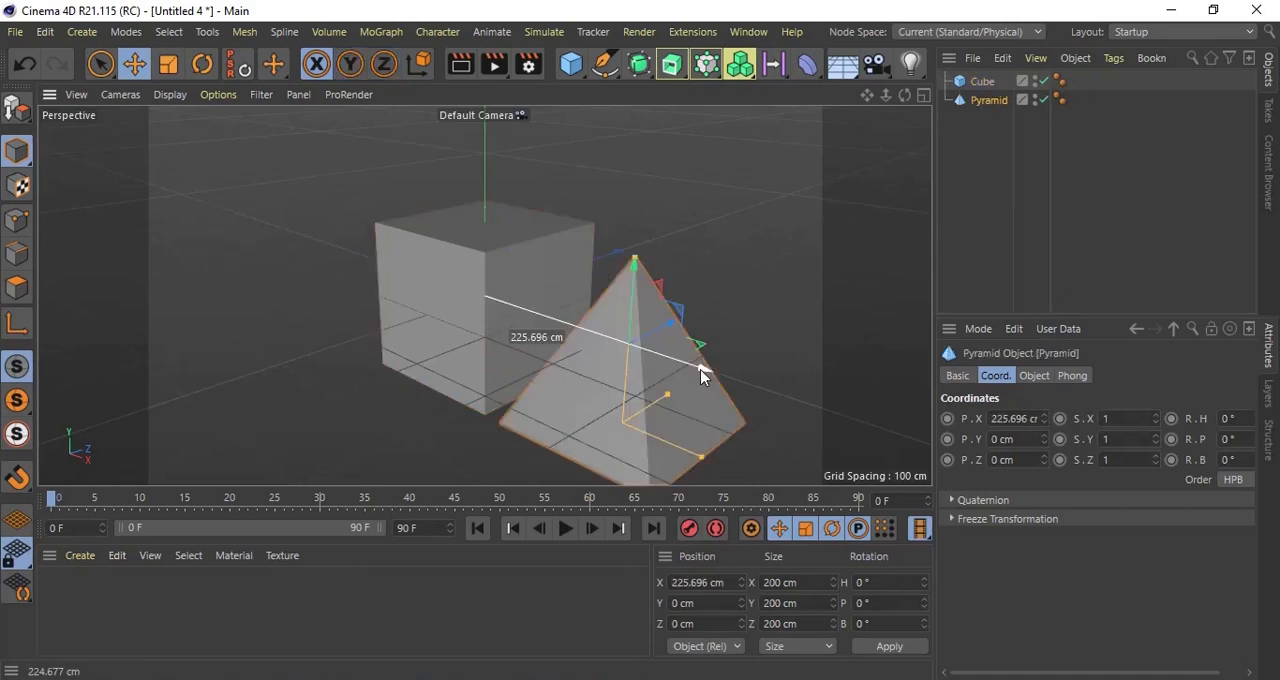
scroll(523, 323, down, 1)
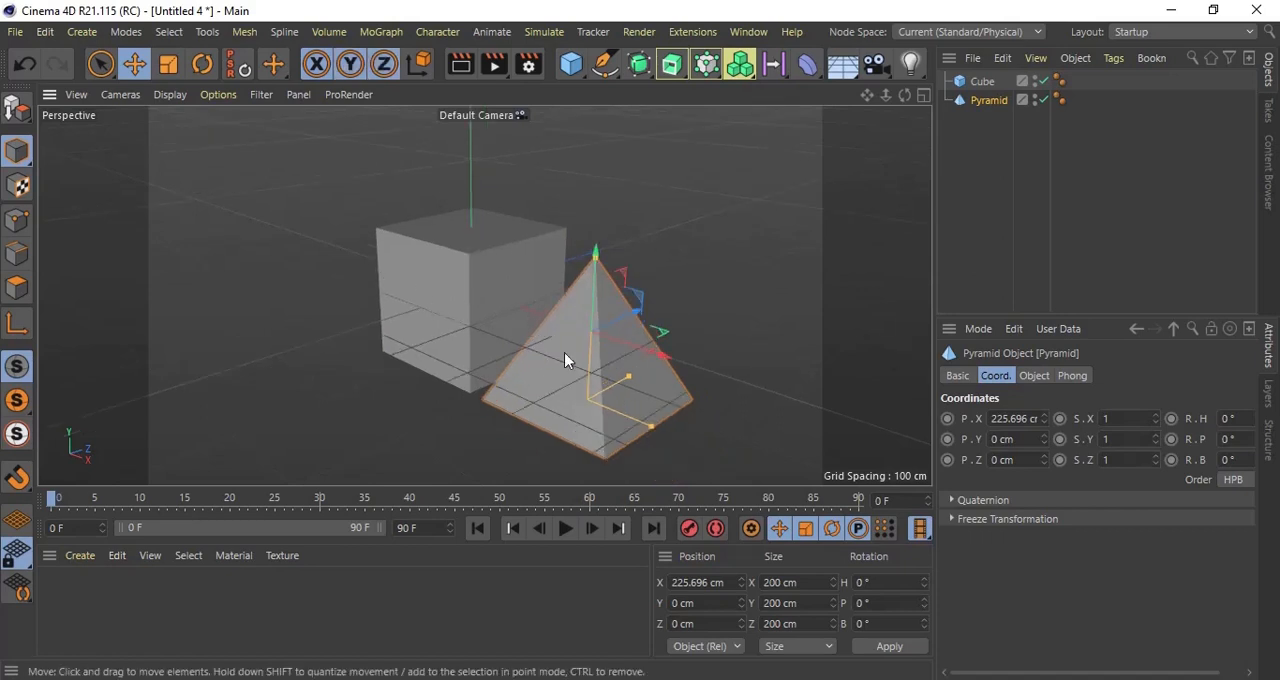
Step: Set the cube's Y scale to 2 in its coordinates
click(981, 88)
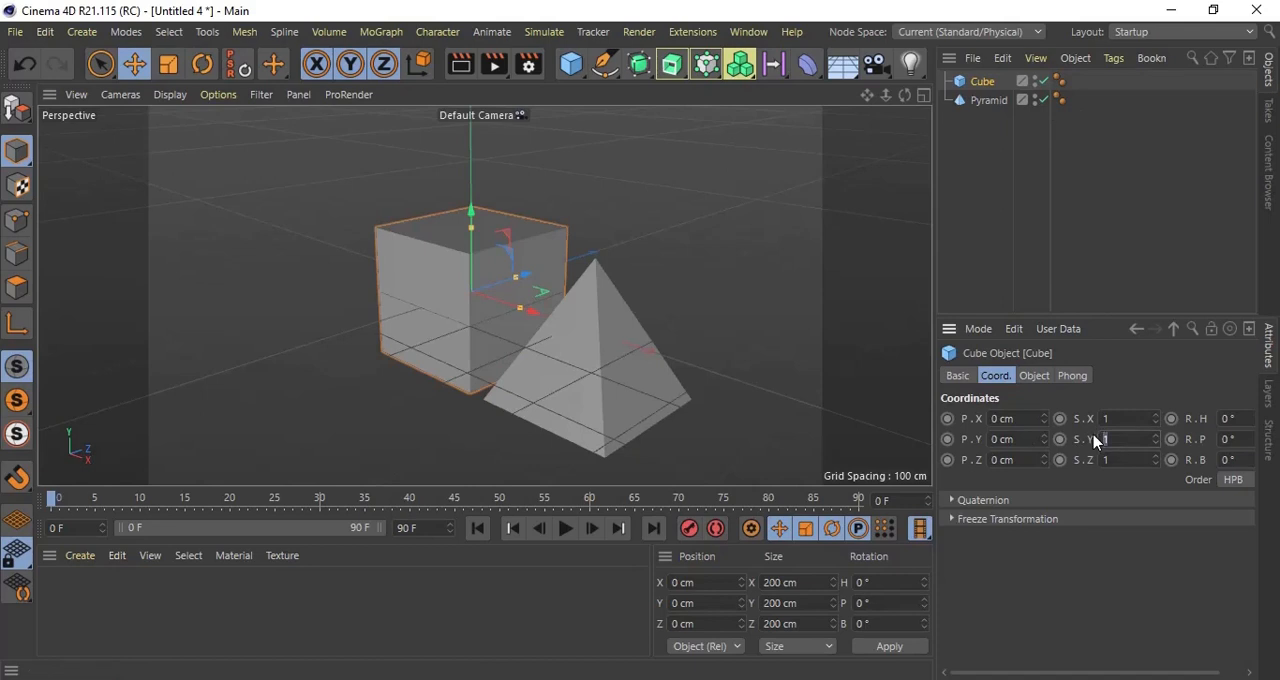
text(2)
key(Return)
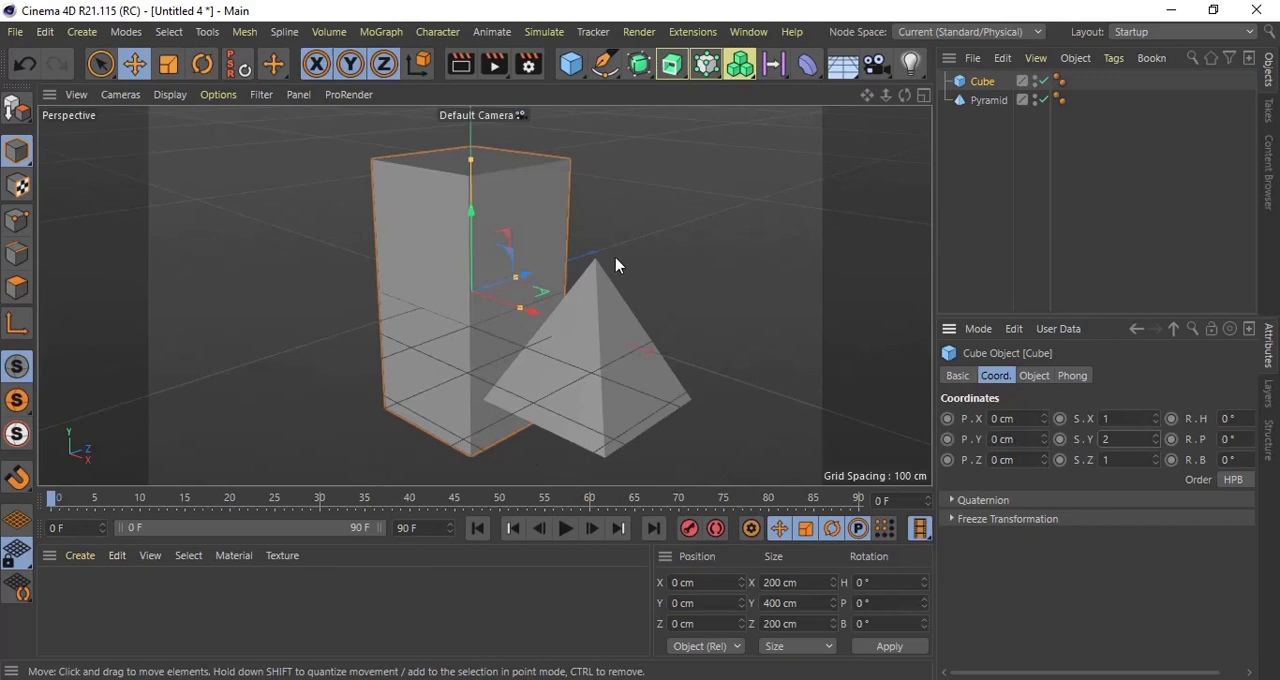
Step: Make the pyramid a child of the scaled cube and check the cube's coordinates
click(987, 101)
drag(985, 106, 994, 89)
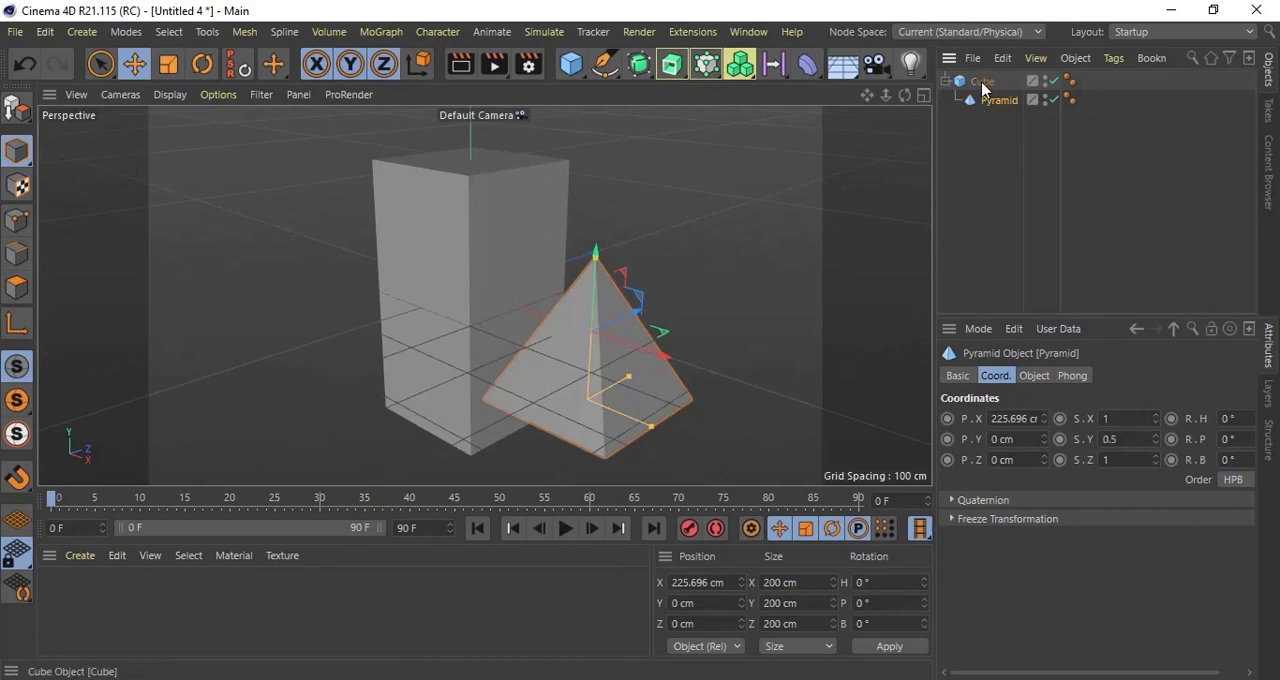
click(983, 84)
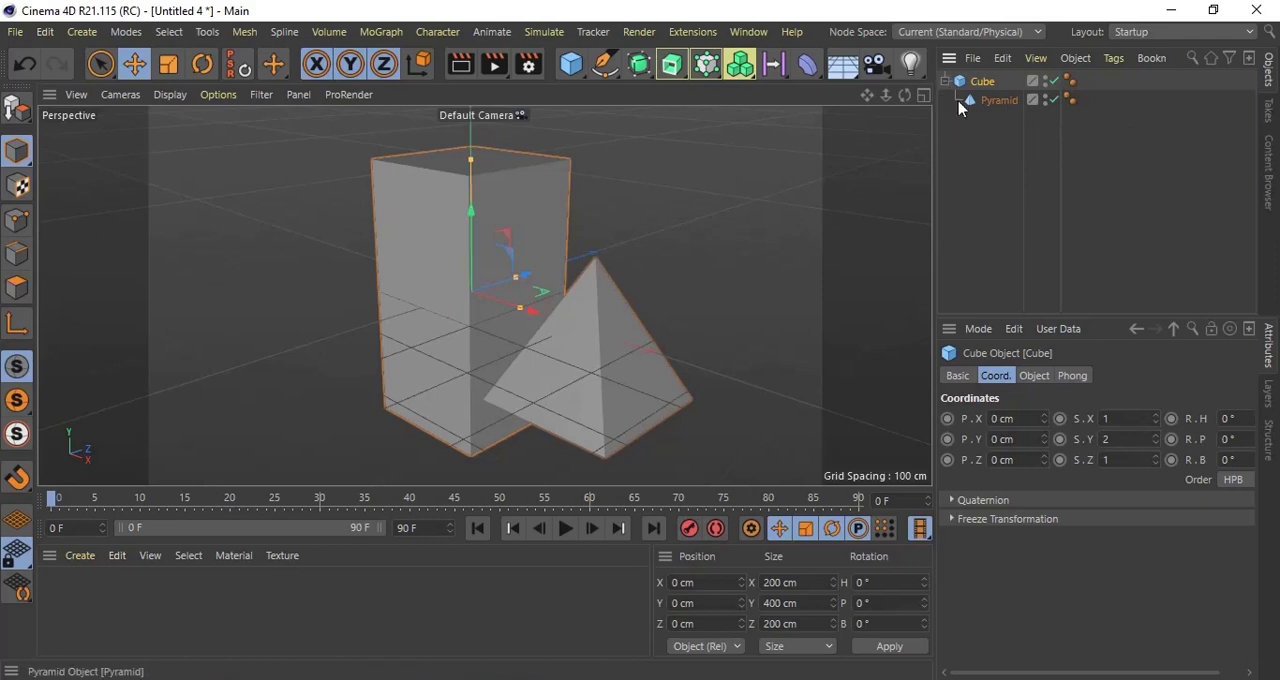
Step: Try rotating the child pyramid to a heading of 125°, and undo the rotation
click(960, 103)
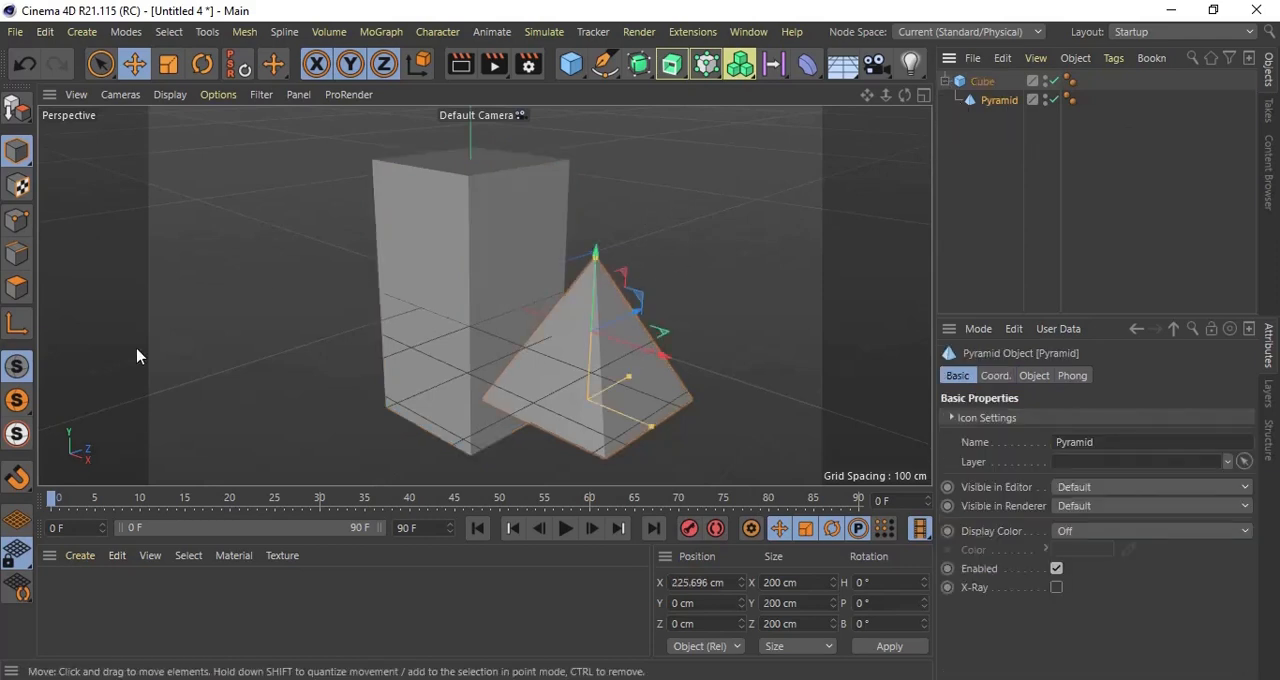
click(201, 64)
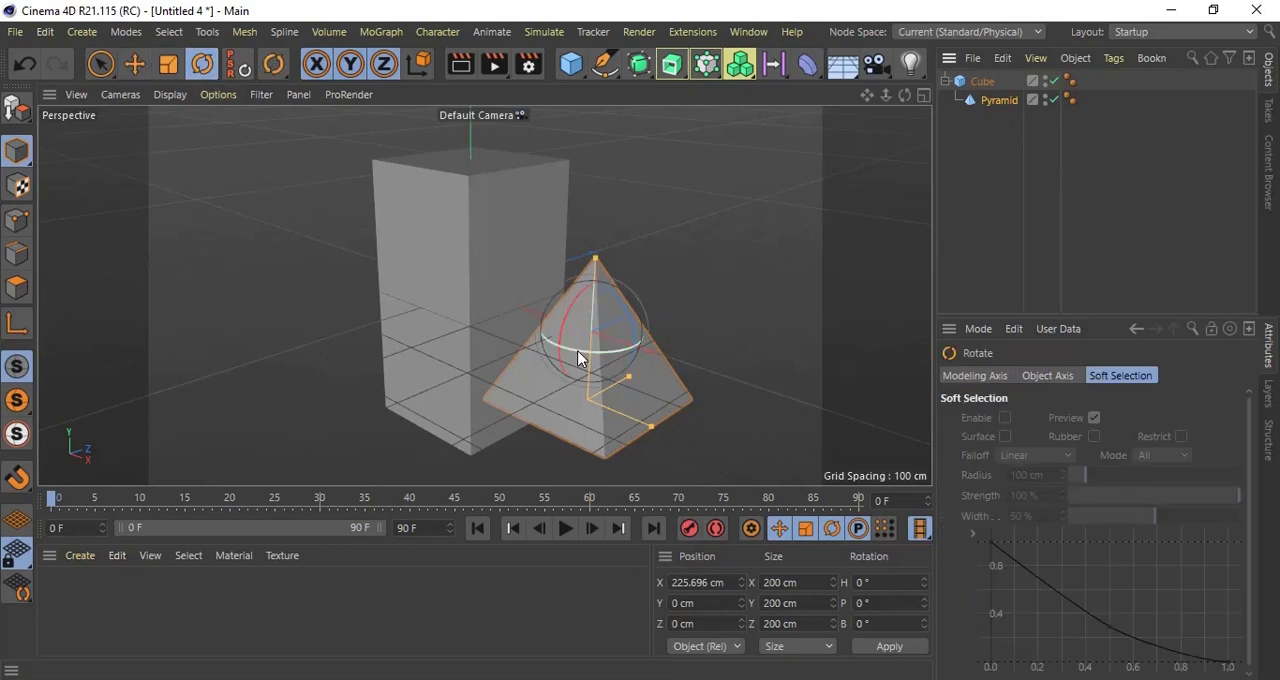
drag(580, 352, 777, 321)
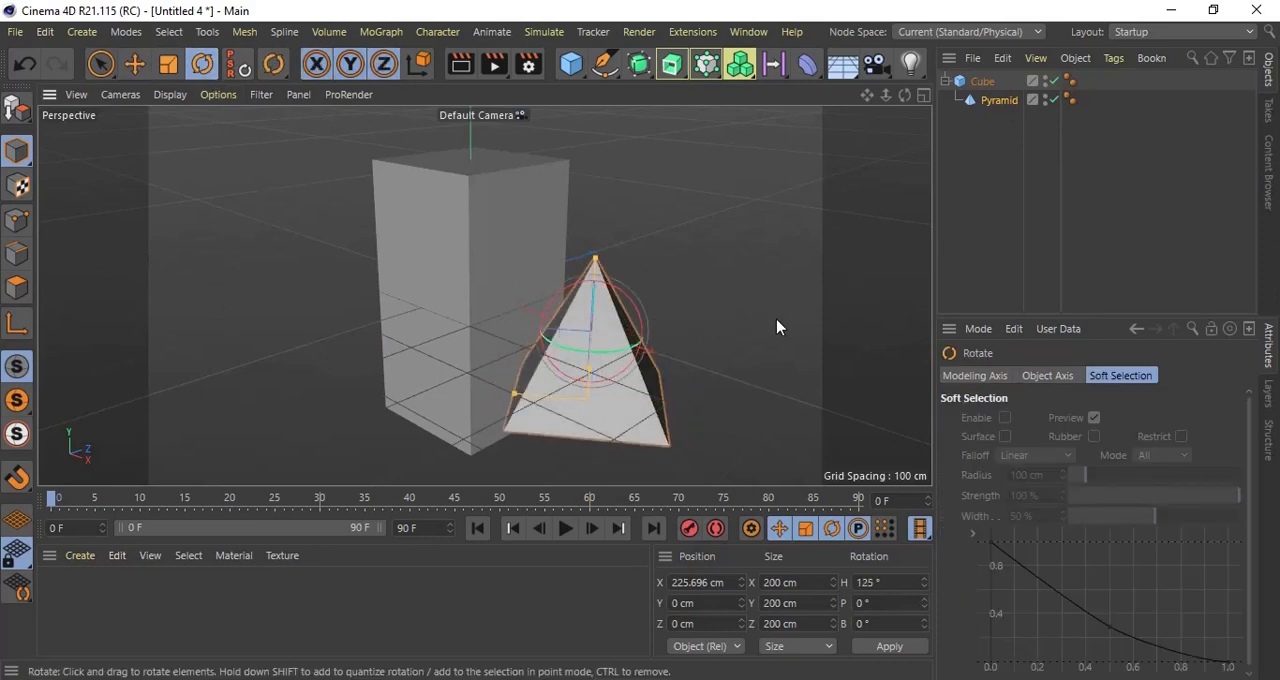
key(ctrl+z)
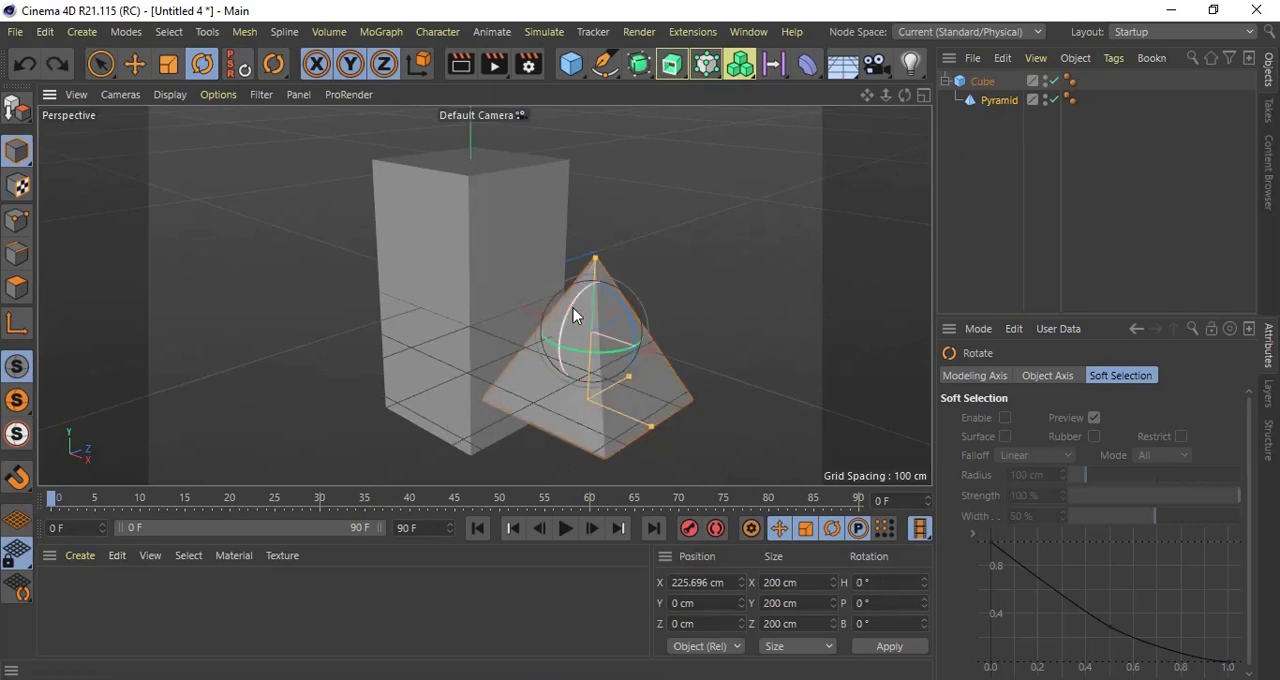
Step: Rotate the child pyramid to a pitch of 91.755° and show its coordinates
drag(573, 308, 558, 397)
click(999, 101)
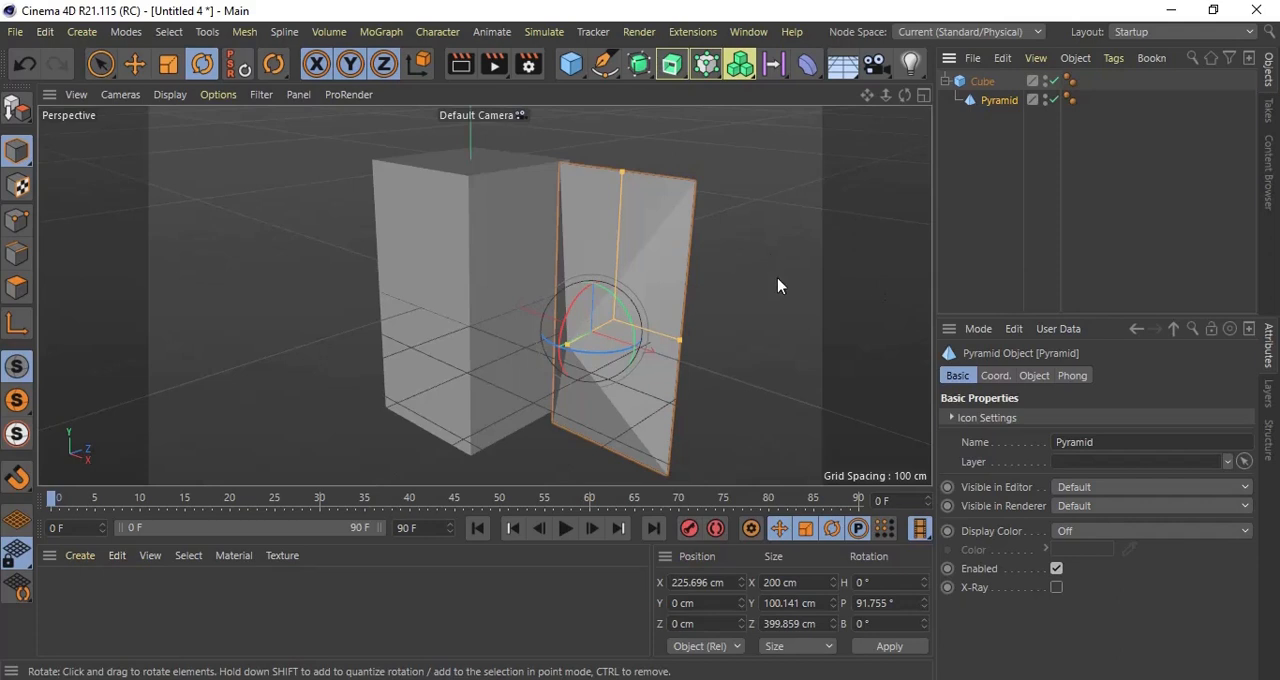
click(997, 376)
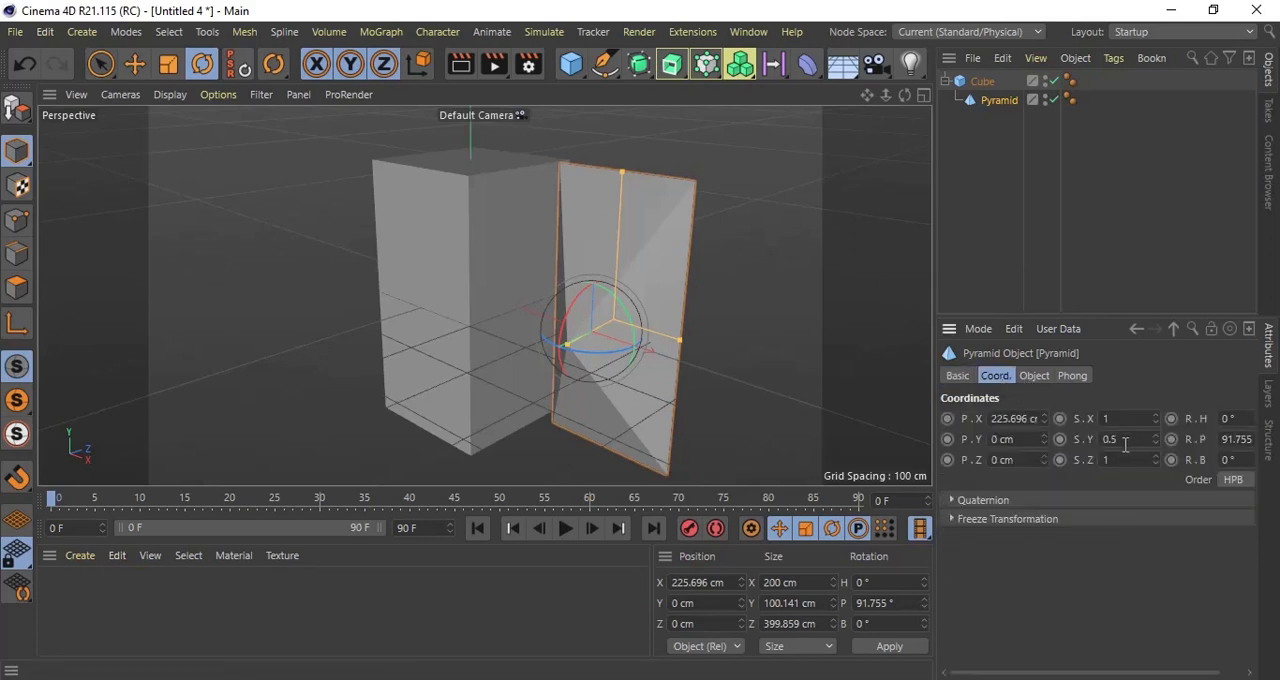